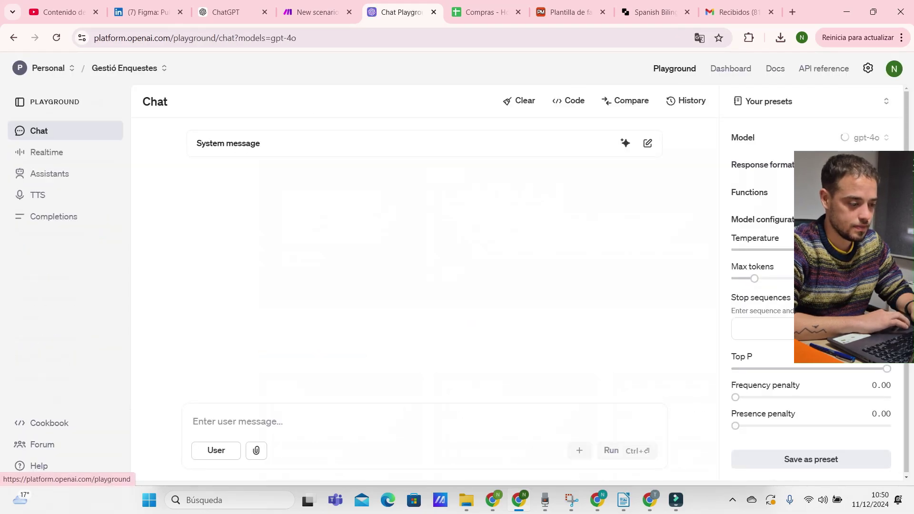
Open the system message generator in the Chat playground and review the Concepte, Quantitat, Preu and Preveidor headings in the Compras spreadsheet.
{"action": "left_click", "coordinate": [625, 143]}
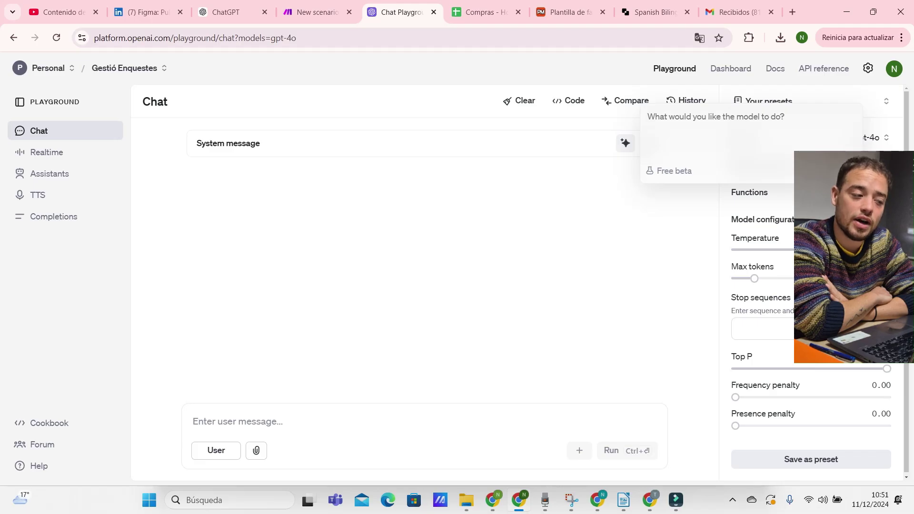
{"action": "left_click", "coordinate": [485, 12]}
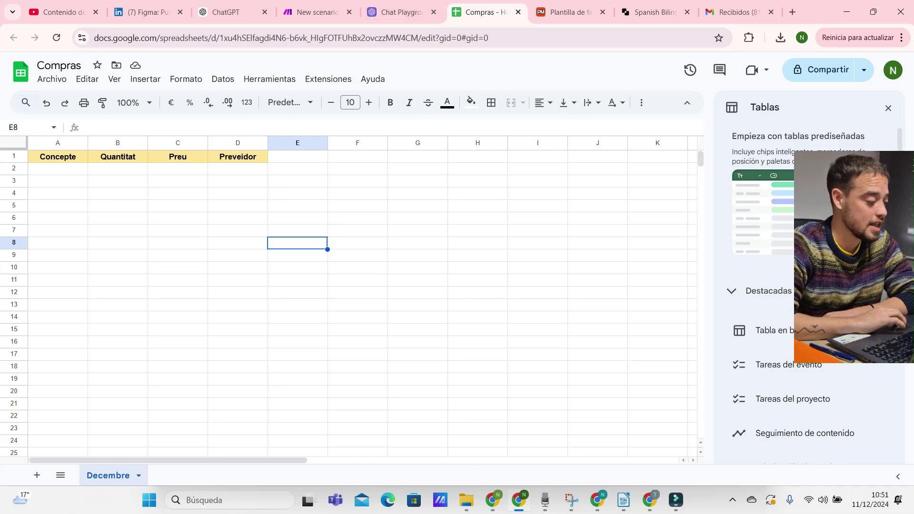
{"action": "left_click_drag", "start_coordinate": [57, 157], "coordinate": [58, 230]}
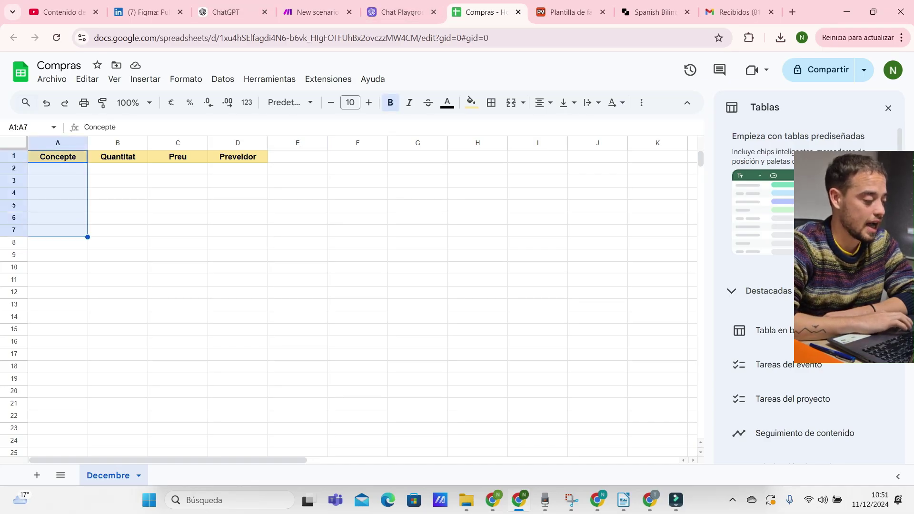
{"action": "left_click", "coordinate": [58, 181]}
{"action": "left_click", "coordinate": [57, 156]}
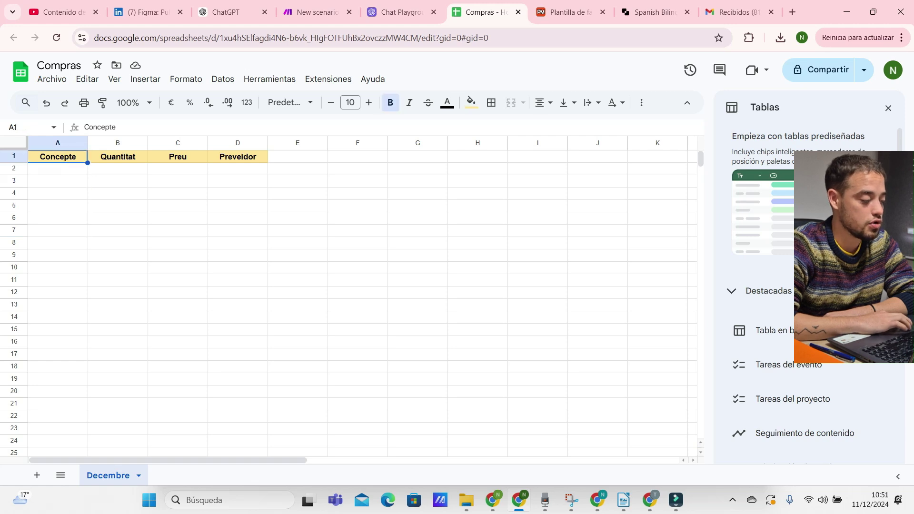
{"action": "left_click", "coordinate": [117, 156]}
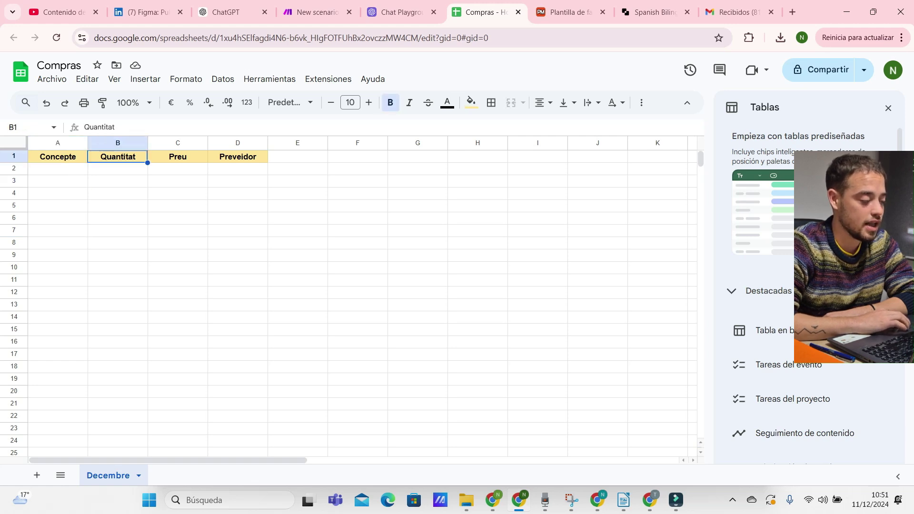
{"action": "left_click", "coordinate": [177, 156]}
{"action": "left_click", "coordinate": [237, 157]}
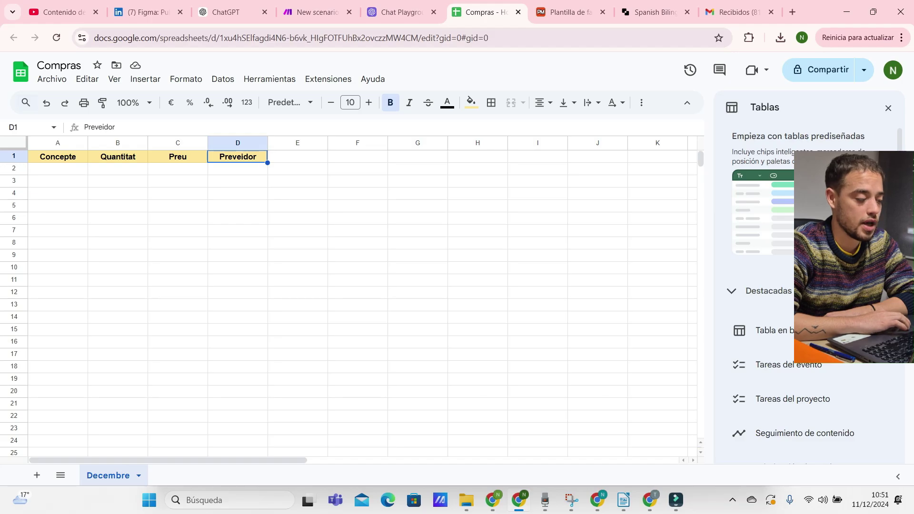
Return to the OpenAI Playground and begin the prompt description with "vull que em generis informació estructurada en un json".
{"action": "key", "text": "ctrl+shift+Tab"}
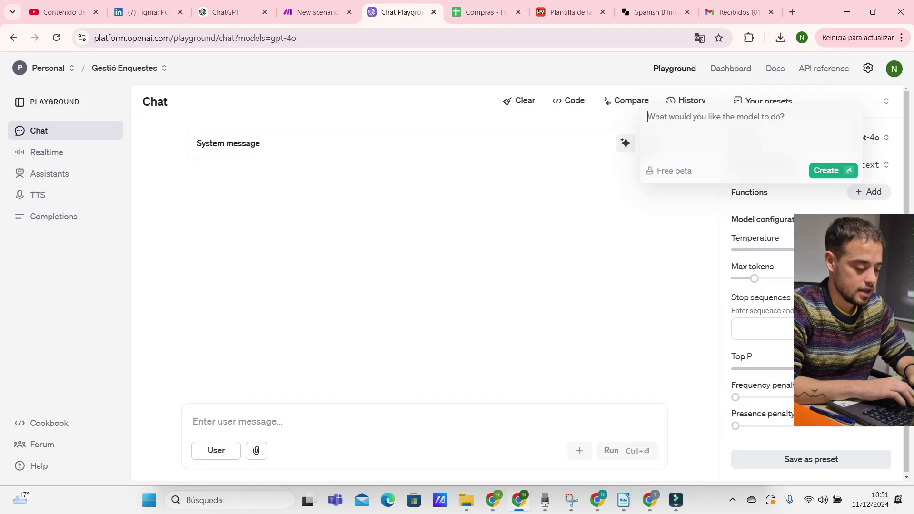
{"action": "type", "text": "vull "}
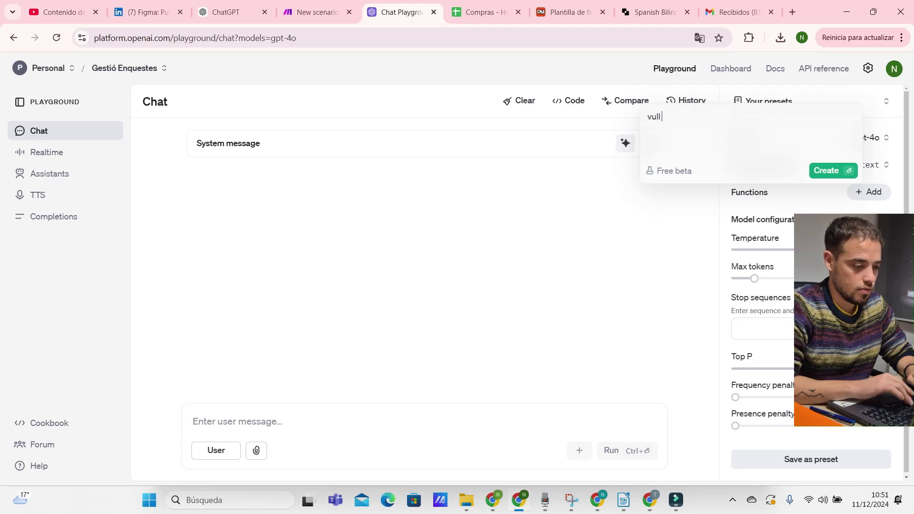
{"action": "type", "text": "que em generis un"}
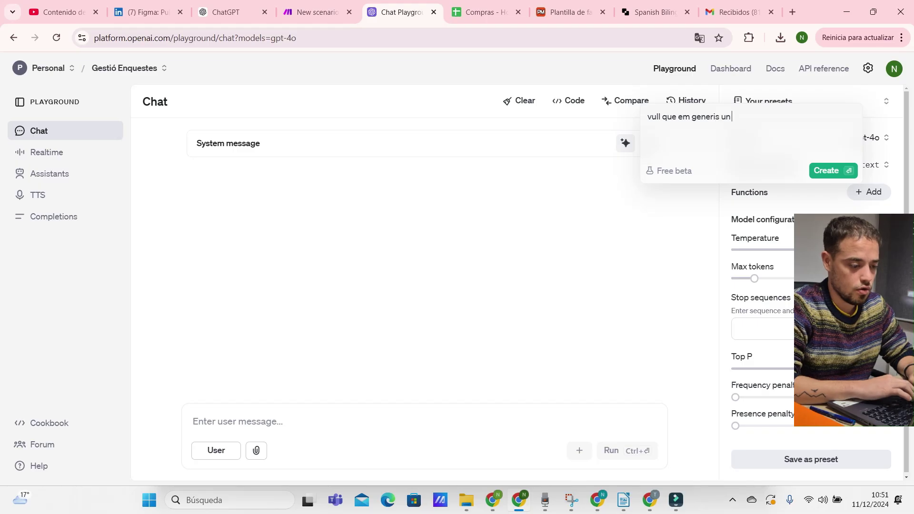
{"action": "key", "text": "BackSpace"}
{"action": "key", "text": "BackSpace"}
{"action": "type", "text": "info"}
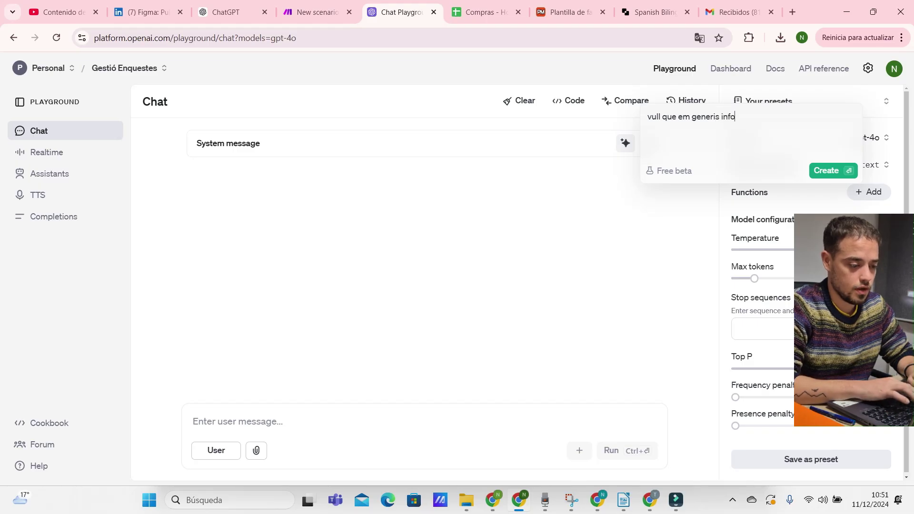
{"action": "type", "text": "rmació estr"}
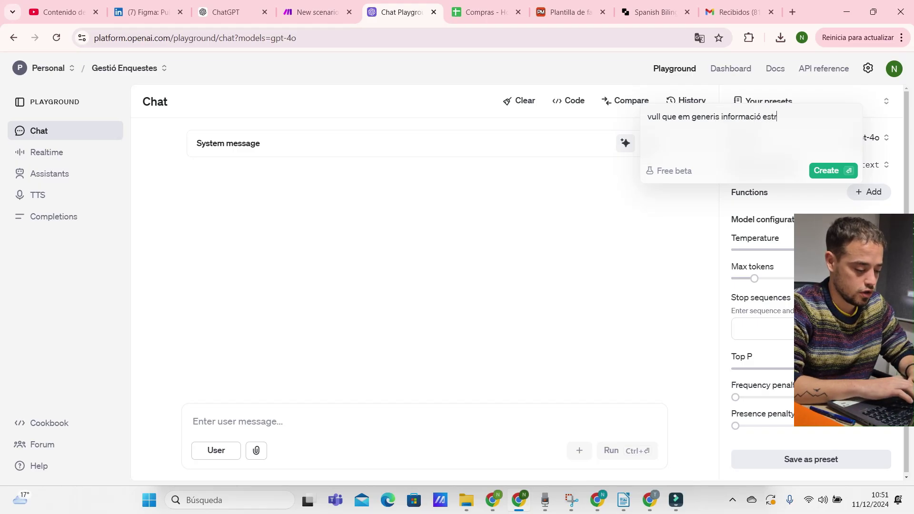
{"action": "type", "text": "ucturada en un json"}
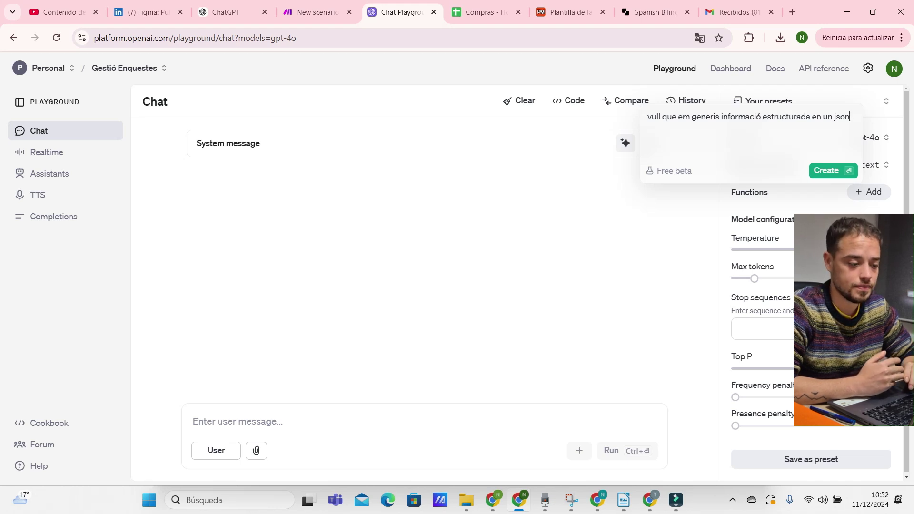
Continue the prompt description with "a partir d'una factura. Vull que m'extriguis el concepte de la factura (objecte o servei)".
{"action": "type", "text": "partir d"}
{"action": "type", "text": "'una  factura."}
{"action": "type", "text": " Vull que m"}
{"action": "type", "text": "'extriguis el "}
{"action": "type", "text": "concepte de la "}
{"action": "type", "text": "factura (o"}
{"action": "type", "text": "bjecte"}
{"action": "type", "text": " o servei"}
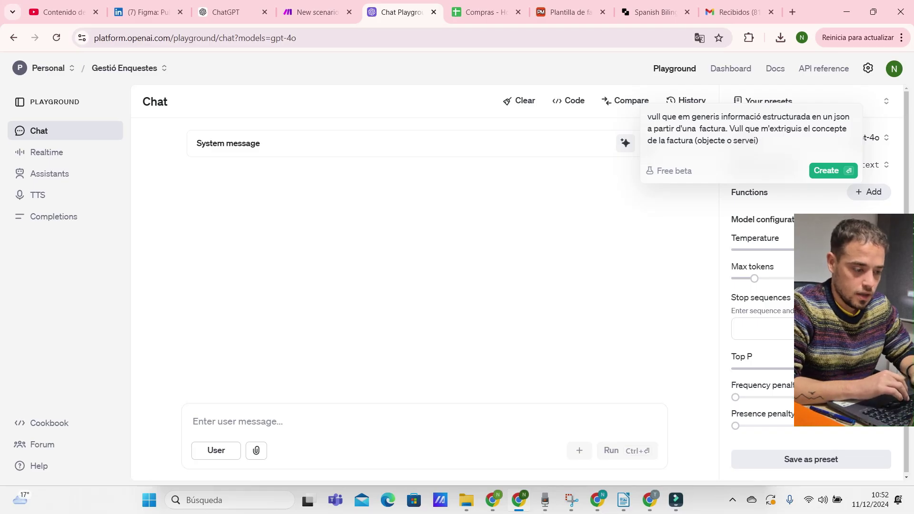
Finish the prompt description with ", el preu, el proveidor i la quantitat" and generate the system message.
{"action": "type", "text": "), el"}
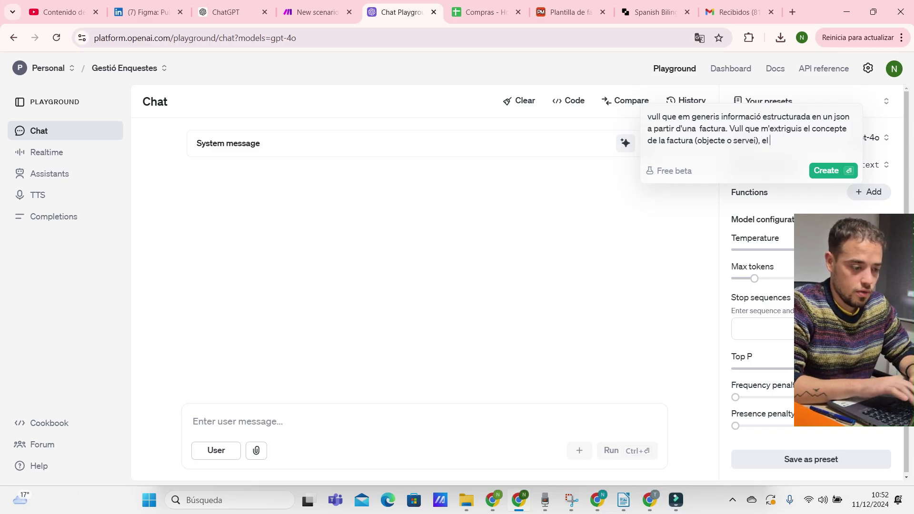
{"action": "type", "text": " preu, el p"}
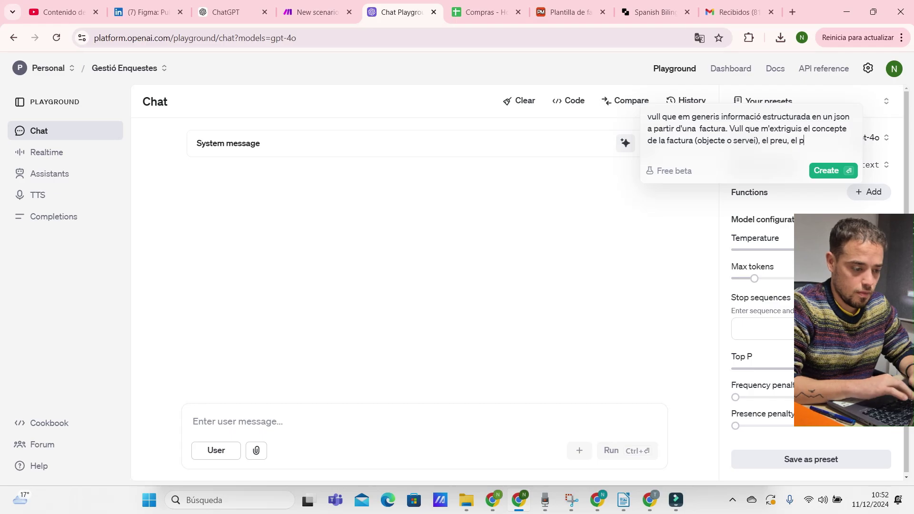
{"action": "type", "text": "roveidor"}
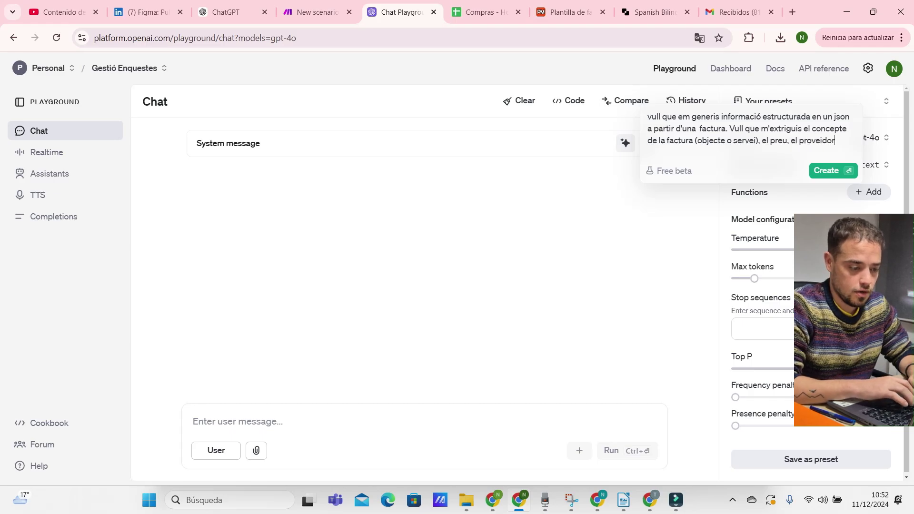
{"action": "type", "text": " i la quantita"}
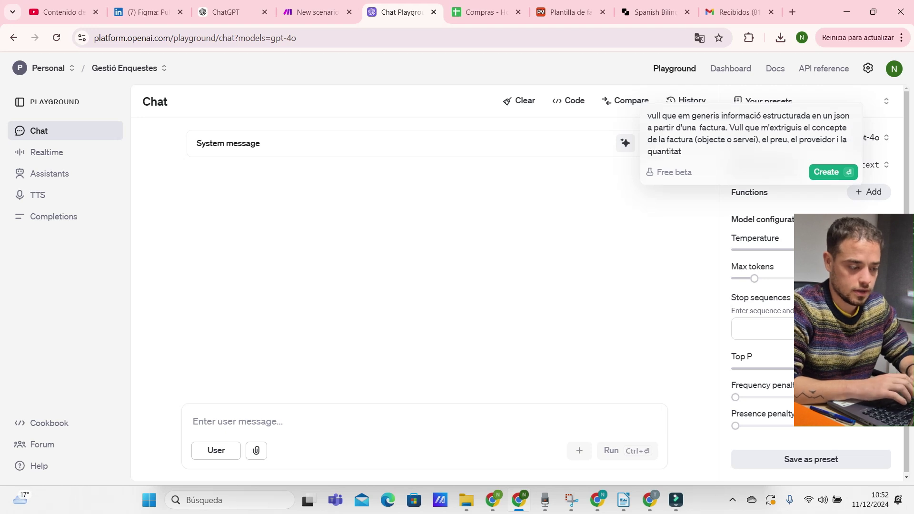
{"action": "type", "text": "t"}
{"action": "key", "text": "Return"}
Copy the whole generated system message into the Instrucciones of the Gestió Compres GPT in ChatGPT and review it from the beginning.
{"action": "key", "text": "ctrl+a"}
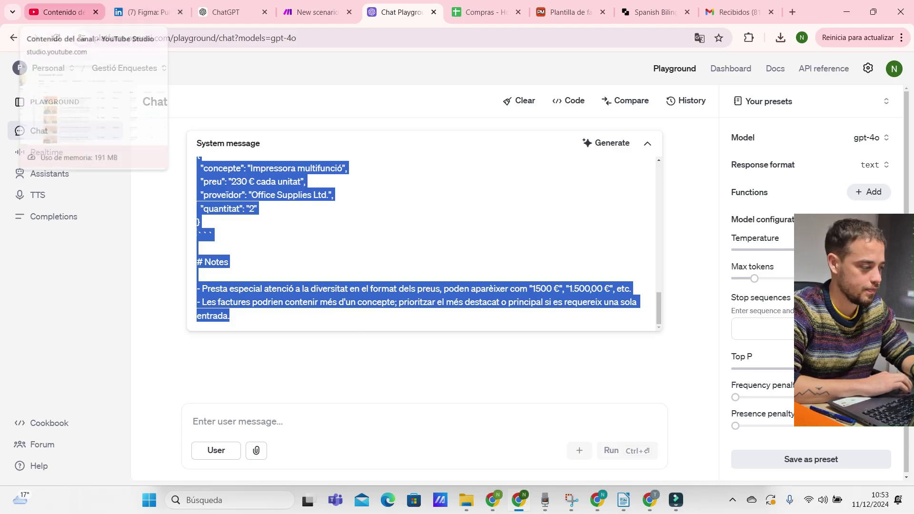
{"action": "left_click", "coordinate": [225, 12]}
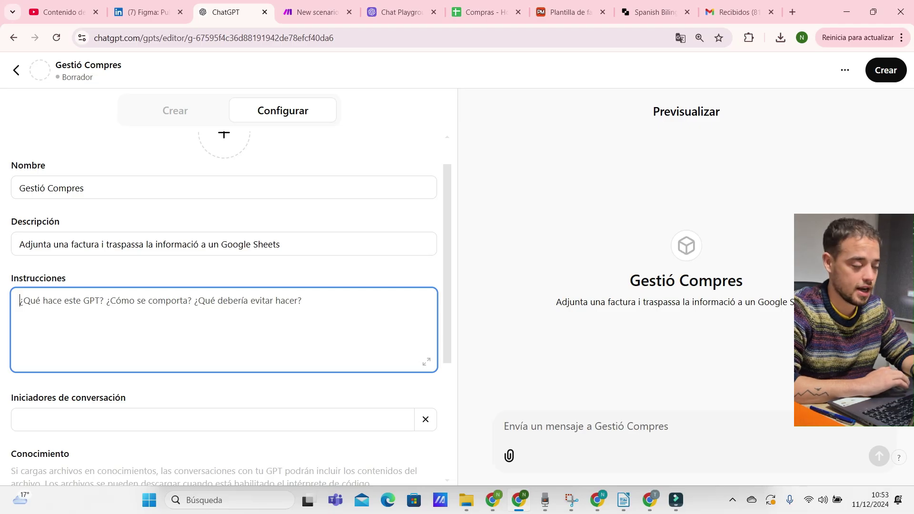
{"action": "key", "text": "ctrl+v"}
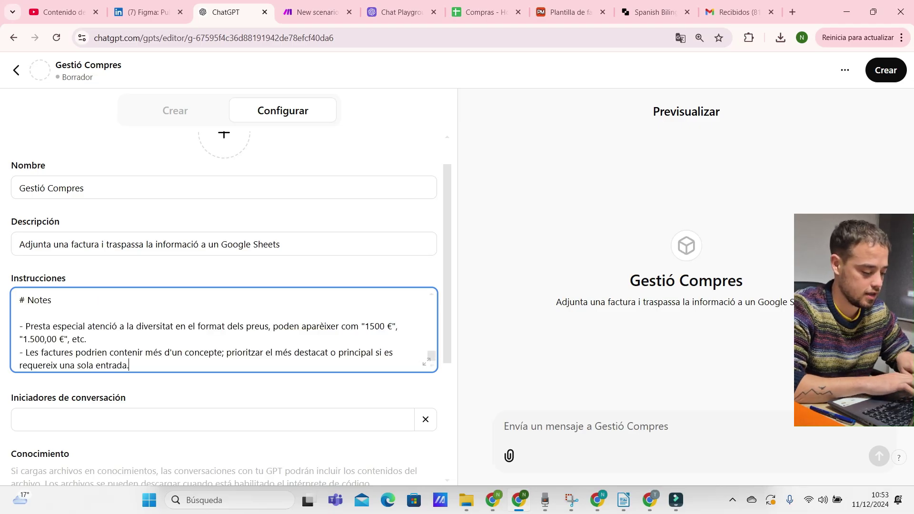
{"action": "scroll", "coordinate": [223, 330], "scroll_direction": "up", "scroll_amount": 10}
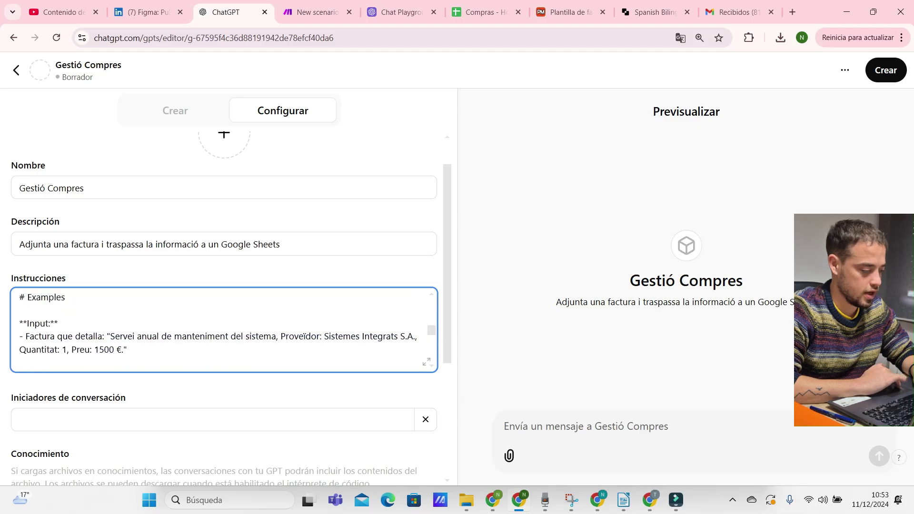
{"action": "scroll", "coordinate": [223, 330], "scroll_direction": "up", "scroll_amount": 15}
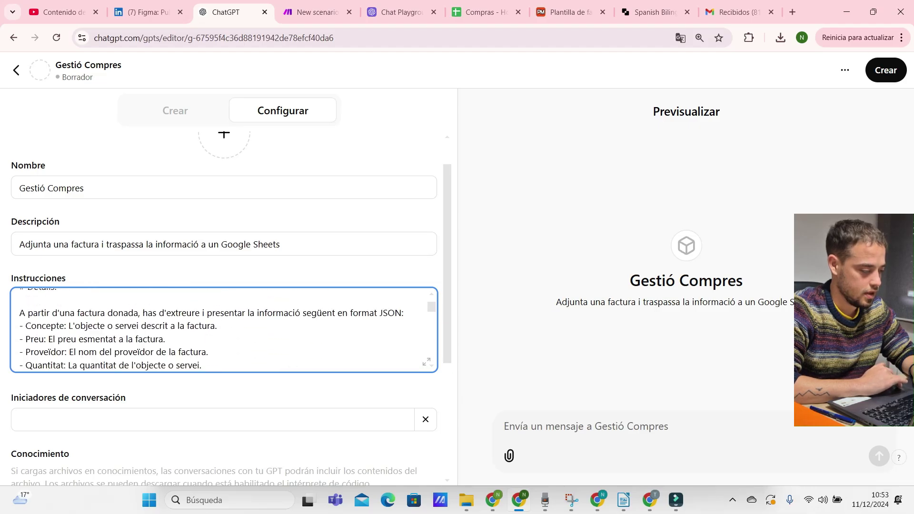
{"action": "scroll", "coordinate": [224, 314], "scroll_direction": "up", "scroll_amount": 2}
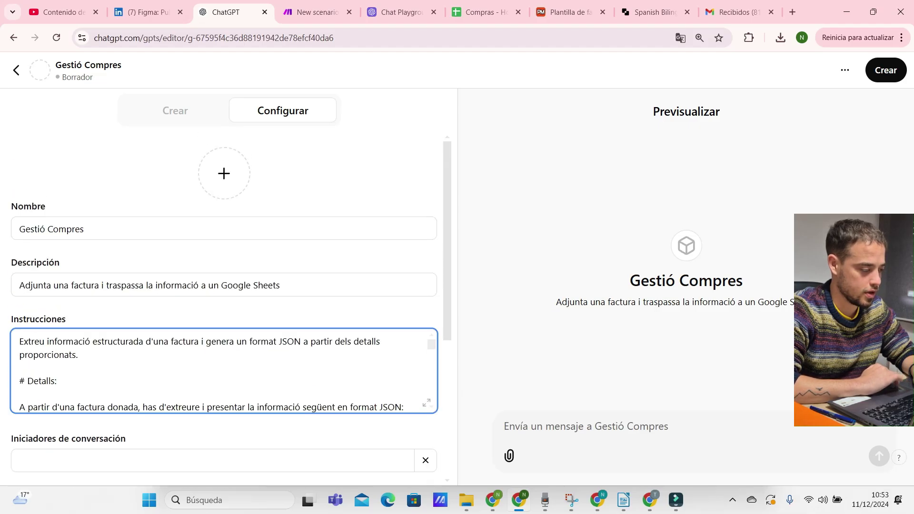
Generate a profile picture for the Gestió Compres GPT.
{"action": "left_click", "coordinate": [224, 173]}
{"action": "left_click", "coordinate": [240, 254]}
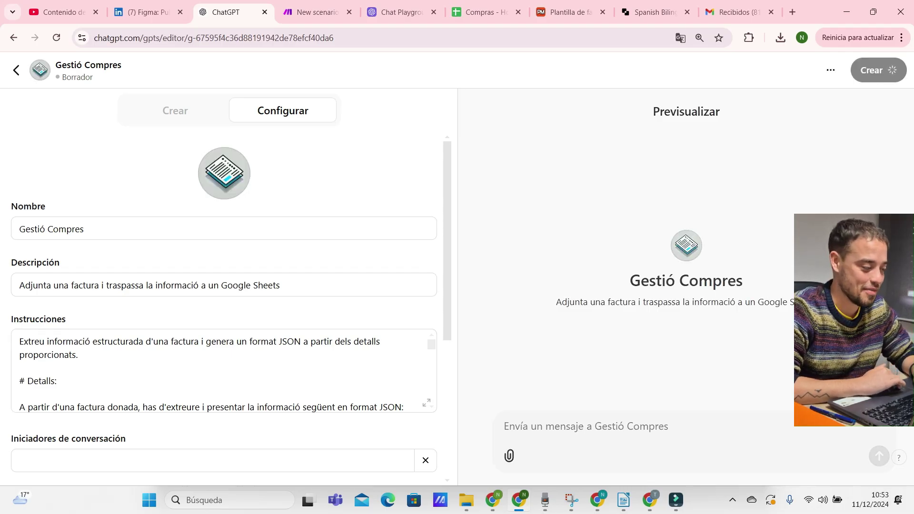
Add the conversation starter "Tinc una nova factura" and start creating a new action for the GPT.
{"action": "scroll", "coordinate": [224, 266], "scroll_direction": "down", "scroll_amount": 5}
{"action": "scroll", "coordinate": [224, 309], "scroll_direction": "down", "scroll_amount": 4}
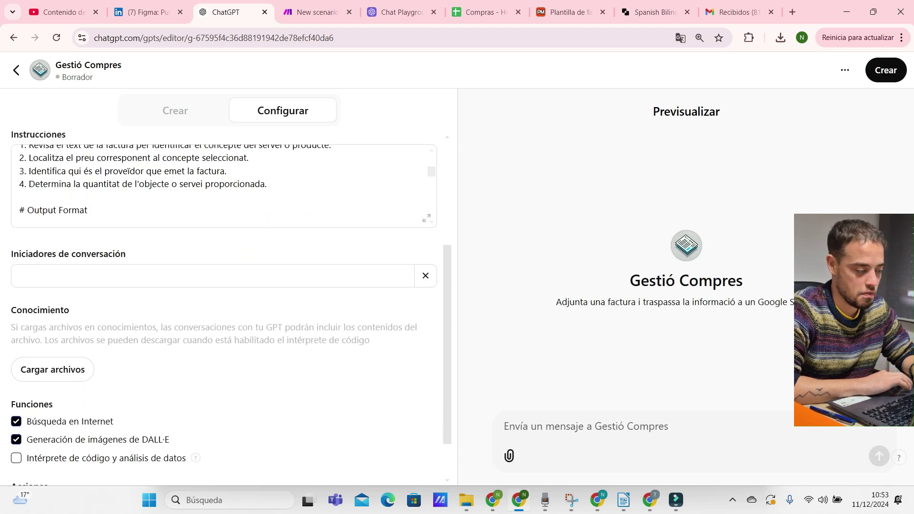
{"action": "left_click", "coordinate": [190, 276]}
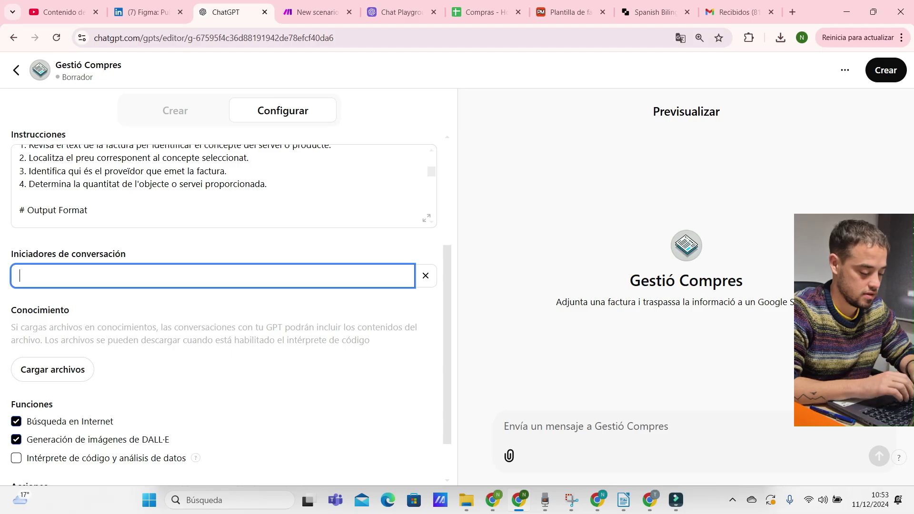
{"action": "type", "text": "Tinc una nova fa"}
{"action": "key", "text": "BackSpace"}
{"action": "key", "text": "BackSpace"}
{"action": "type", "text": "facru"}
{"action": "key", "text": "BackSpace"}
{"action": "key", "text": "BackSpace"}
{"action": "type", "text": "tura"}
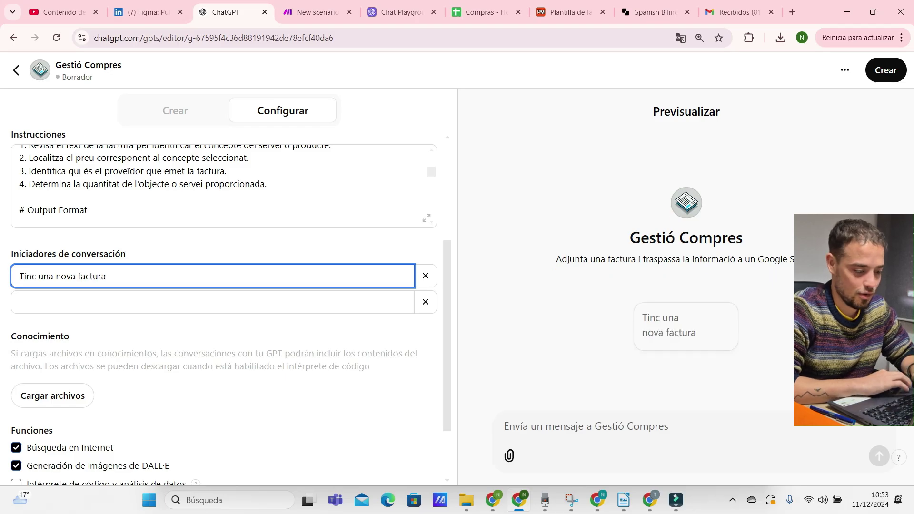
{"action": "scroll", "coordinate": [230, 309], "scroll_direction": "down", "scroll_amount": 2}
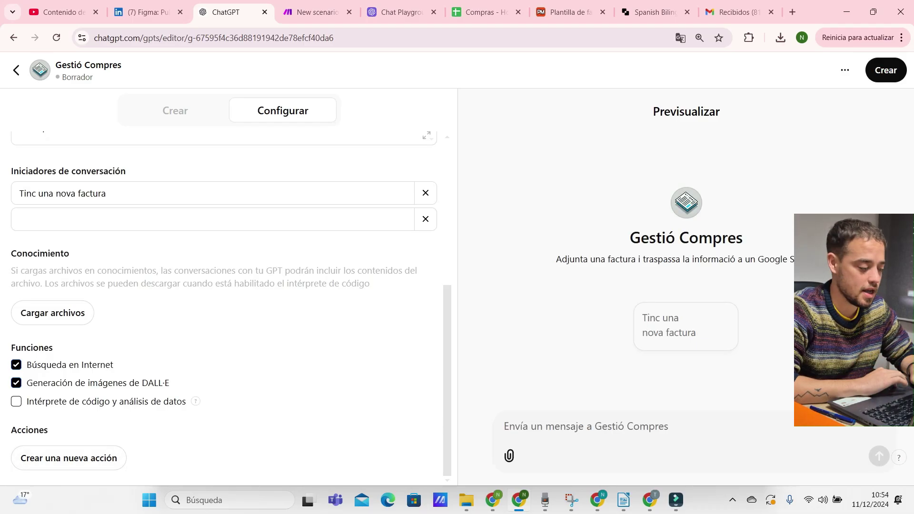
{"action": "left_click", "coordinate": [68, 458]}
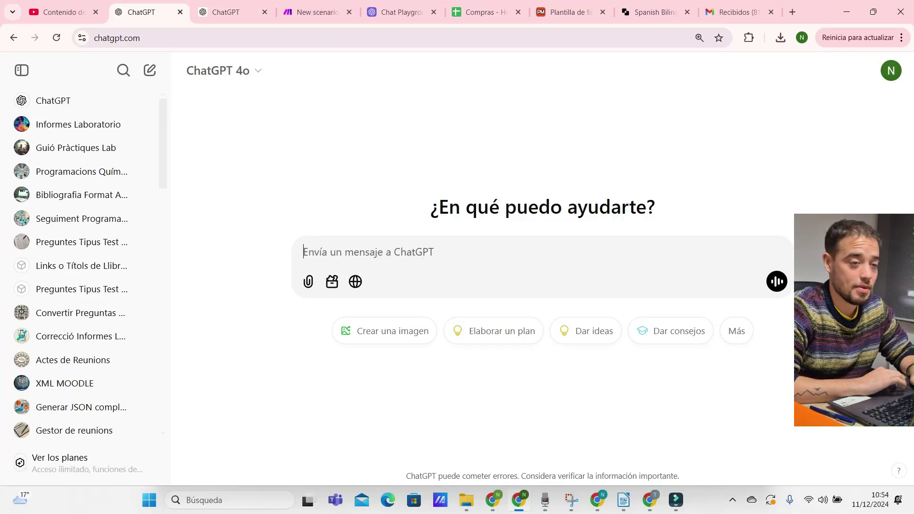
Search the GPT store for make.com in a separate ChatGPT tab and start a chat with Create Make.com Webhook Schema's.
{"action": "scroll", "coordinate": [76, 266], "scroll_direction": "down", "scroll_amount": 3}
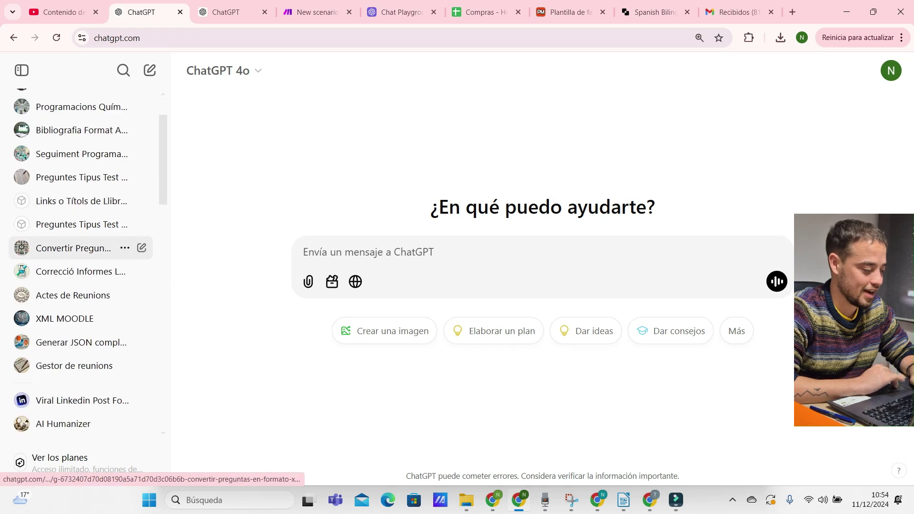
{"action": "left_click", "coordinate": [62, 395]}
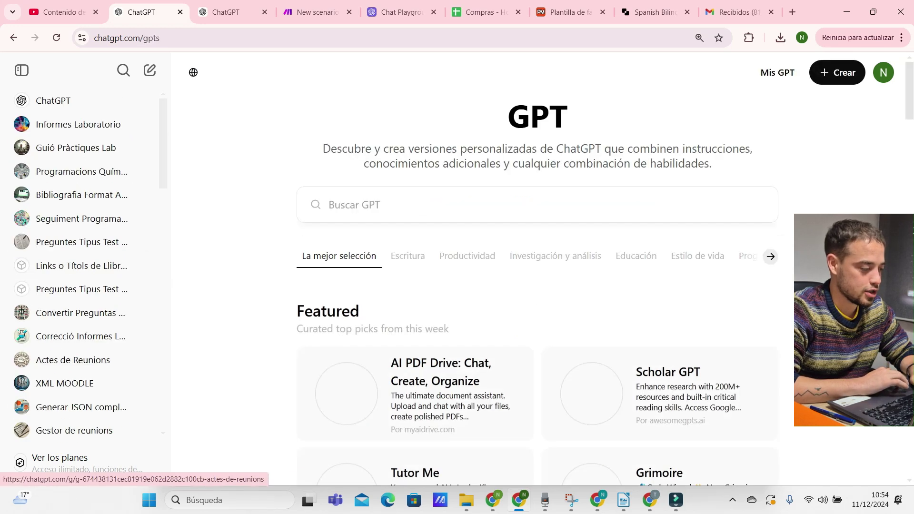
{"action": "type", "text": "make.com"}
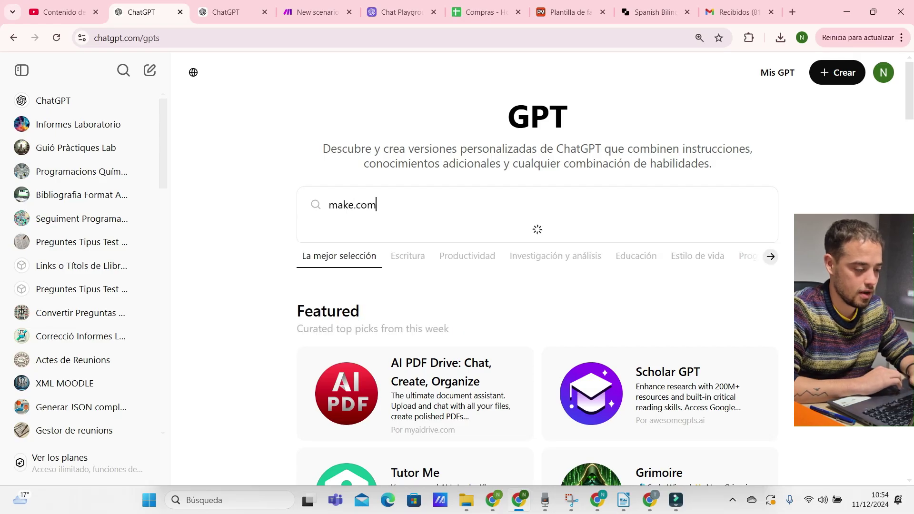
{"action": "scroll", "coordinate": [537, 205], "scroll_direction": "down", "scroll_amount": 1}
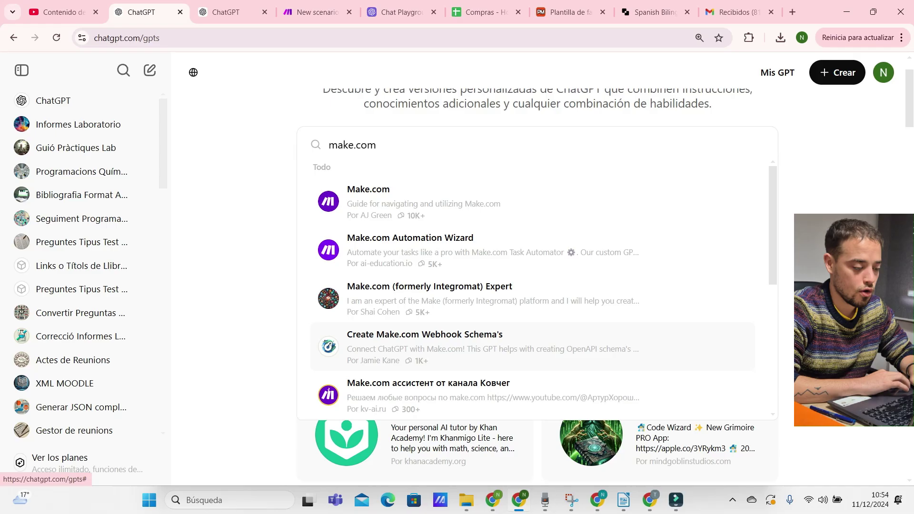
{"action": "left_click", "coordinate": [476, 346]}
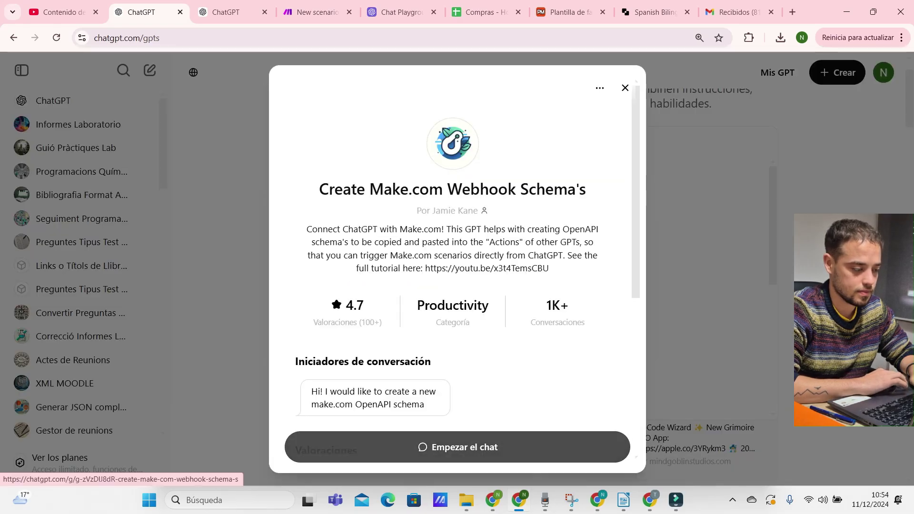
{"action": "left_click", "coordinate": [465, 447]}
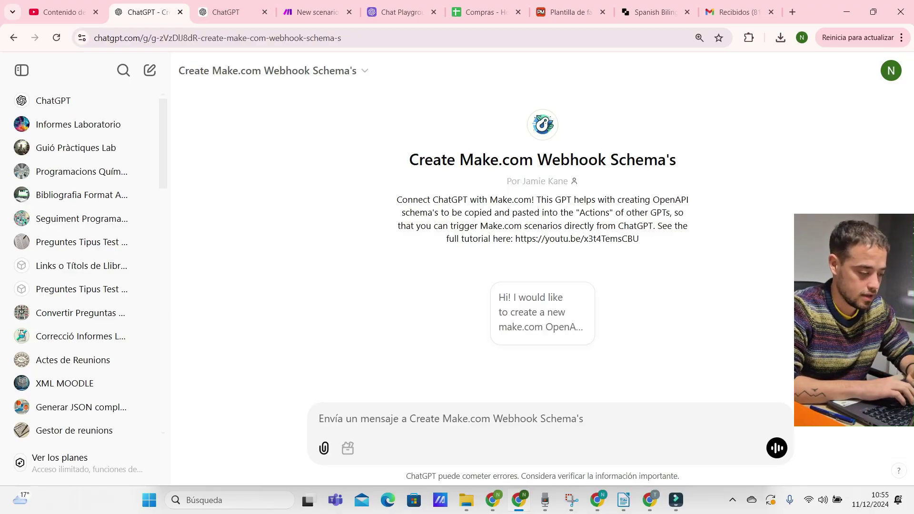
Begin a message to the webhook schema GPT: "vull enviar informació a make sobre una factura. Aquesta informació conté".
{"action": "type", "text": "vull enviar e"}
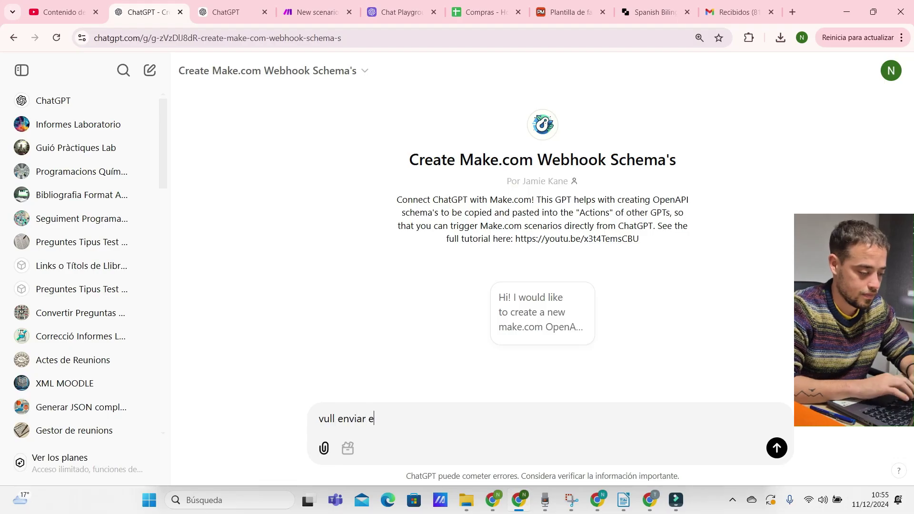
{"action": "key", "text": "BackSpace"}
{"action": "type", "text": "informac"}
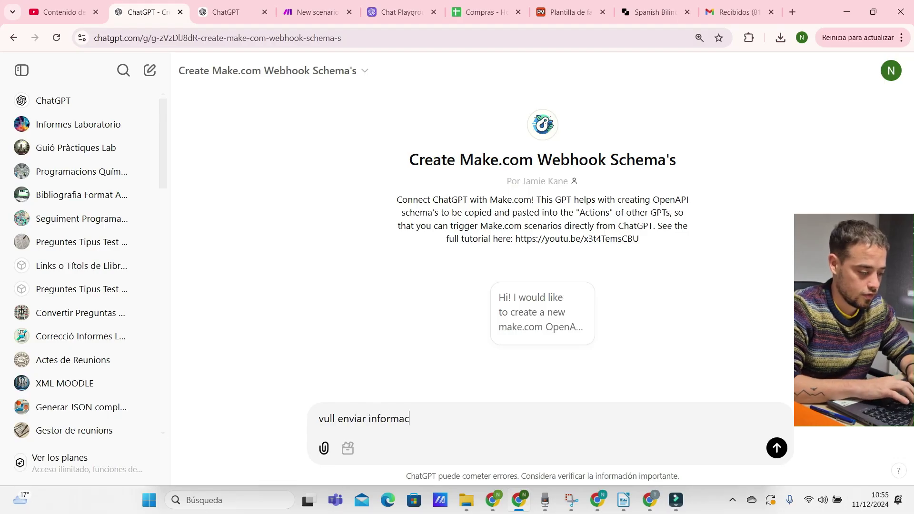
{"action": "type", "text": "ió a mak"}
{"action": "key", "text": "BackSpace"}
{"action": "type", "text": "ak"}
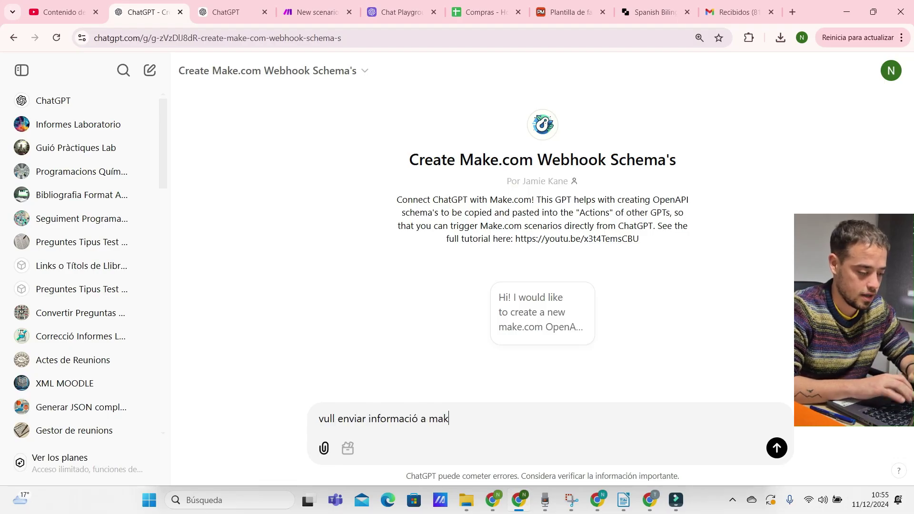
{"action": "type", "text": "e sobre una fac"}
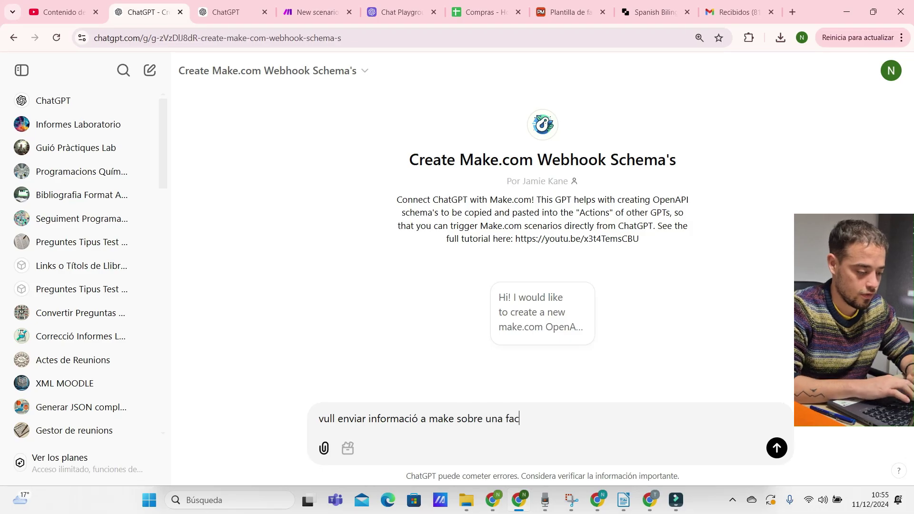
{"action": "type", "text": "tura. Aquesta informaci"}
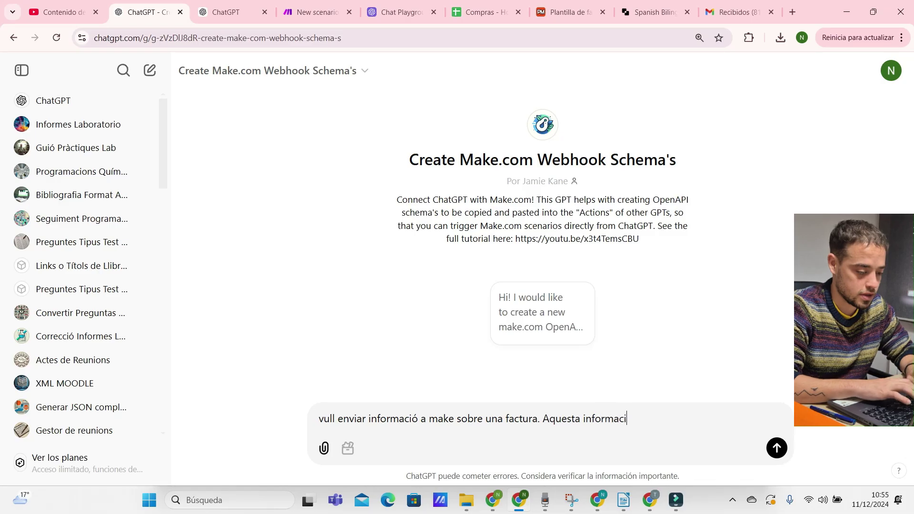
{"action": "type", "text": "ó cont"}
{"action": "type", "text": "é"}
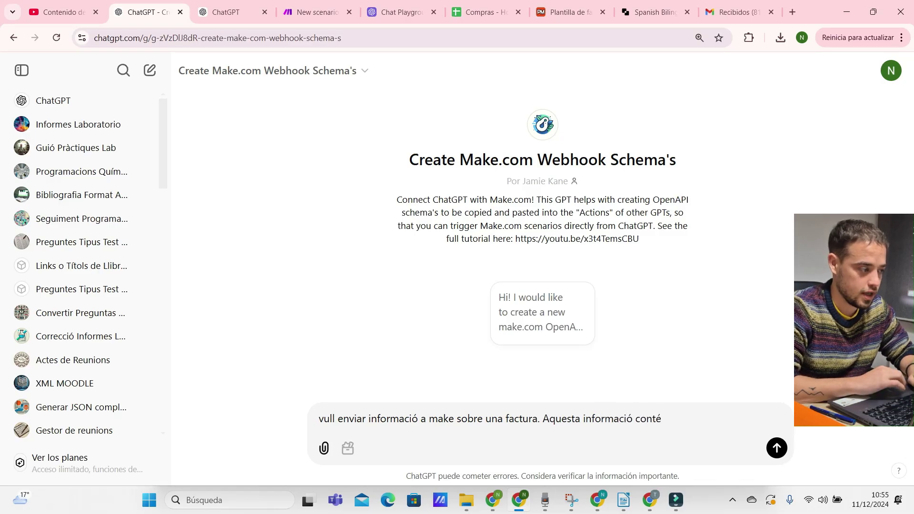
Copy the JSON structure with concepte, preu, proveïdor and quantitat from the Instrucciones of the Gestió Compres GPT.
{"action": "left_click", "coordinate": [226, 12]}
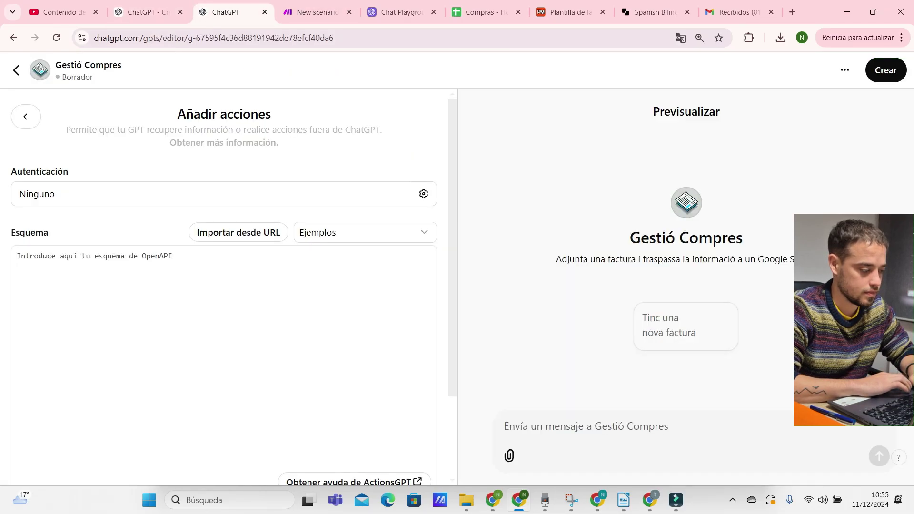
{"action": "scroll", "coordinate": [224, 371], "scroll_direction": "down", "scroll_amount": 3}
{"action": "scroll", "coordinate": [224, 371], "scroll_direction": "up", "scroll_amount": 2}
{"action": "scroll", "coordinate": [223, 371], "scroll_direction": "down", "scroll_amount": 6}
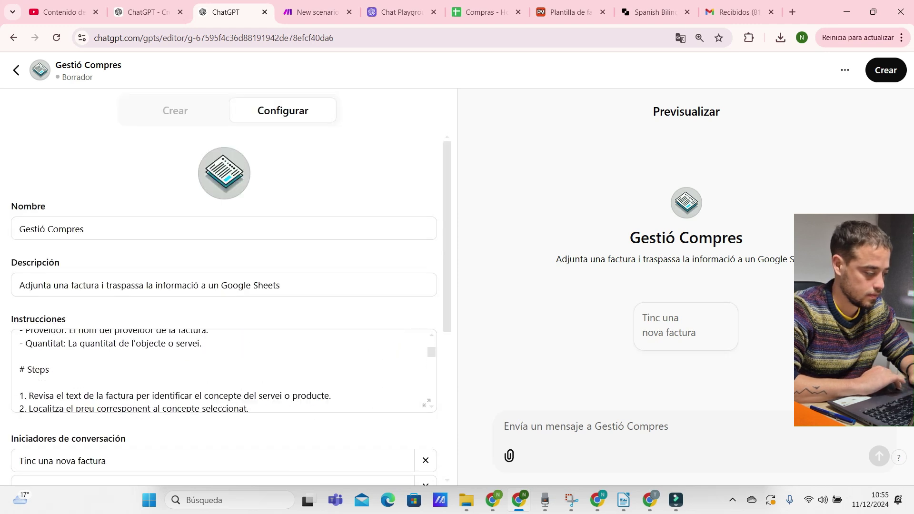
{"action": "scroll", "coordinate": [224, 372], "scroll_direction": "up", "scroll_amount": 2}
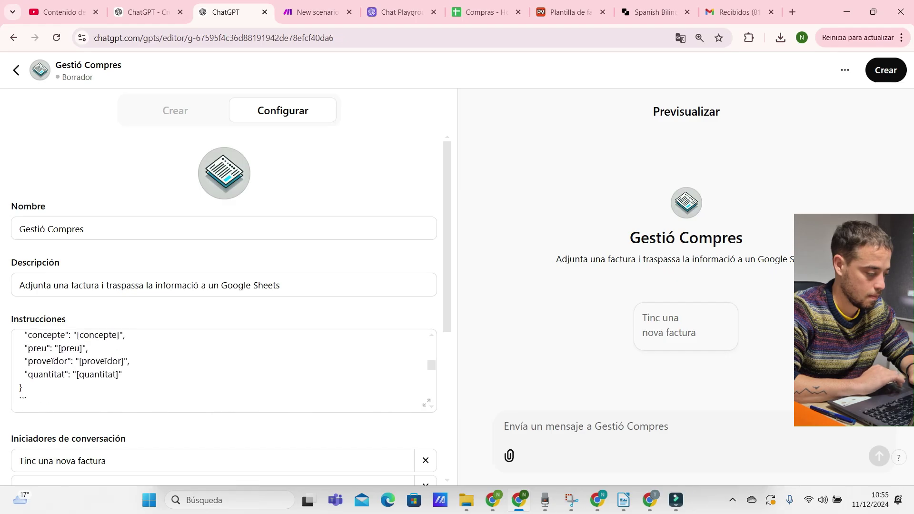
{"action": "left_click", "coordinate": [22, 399]}
{"action": "mouse_move", "coordinate": [22, 399]}
{"action": "left_mouse_down"}
{"action": "mouse_move", "coordinate": [22, 324]}
{"action": "mouse_move", "coordinate": [178, 349]}
{"action": "mouse_move", "coordinate": [22, 324]}
{"action": "mouse_move", "coordinate": [21, 416]}
{"action": "mouse_move", "coordinate": [21, 334]}
{"action": "mouse_move", "coordinate": [23, 400]}
{"action": "left_mouse_up"}
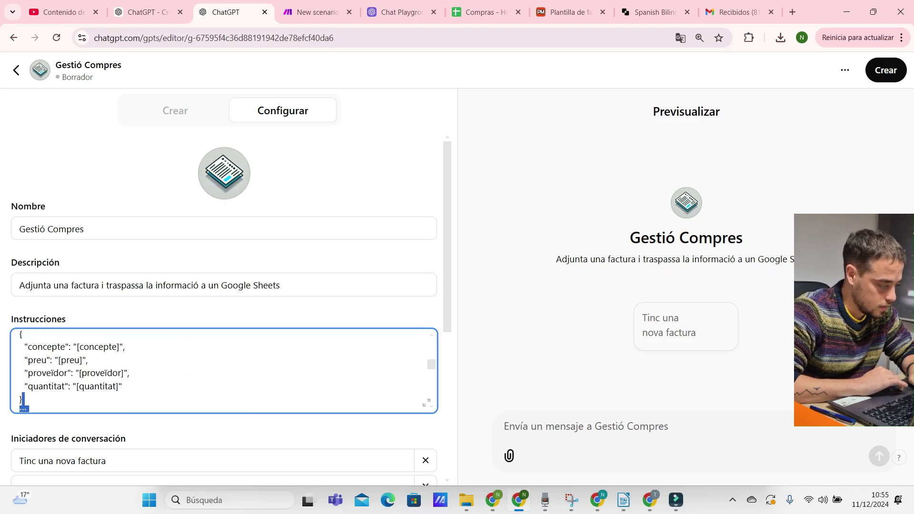
{"action": "left_click_drag", "start_coordinate": [20, 333], "coordinate": [21, 400]}
{"action": "key", "text": "ctrl+c"}
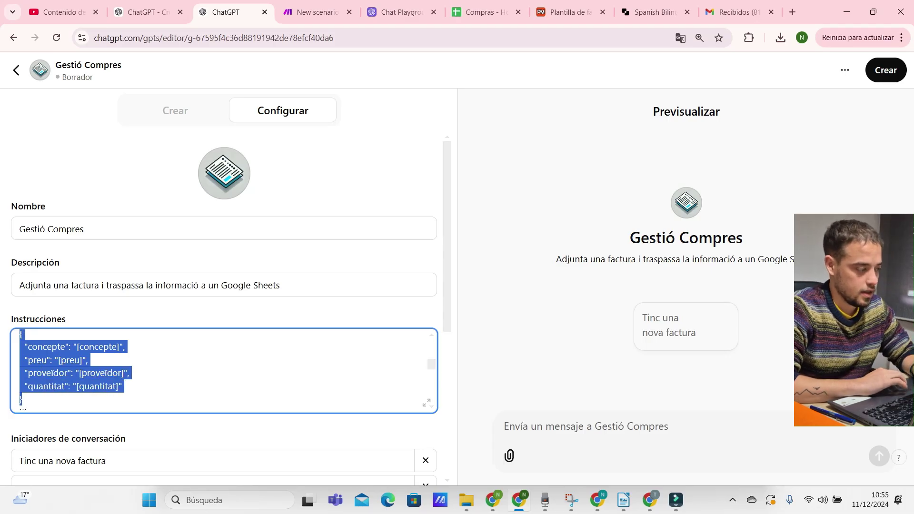
Change the unfinished message's ending from "conté" to "té aquesta estructura:", append the copied JSON structure and send it to the webhook schema GPT.
{"action": "key", "text": "ctrl+shift+Tab"}
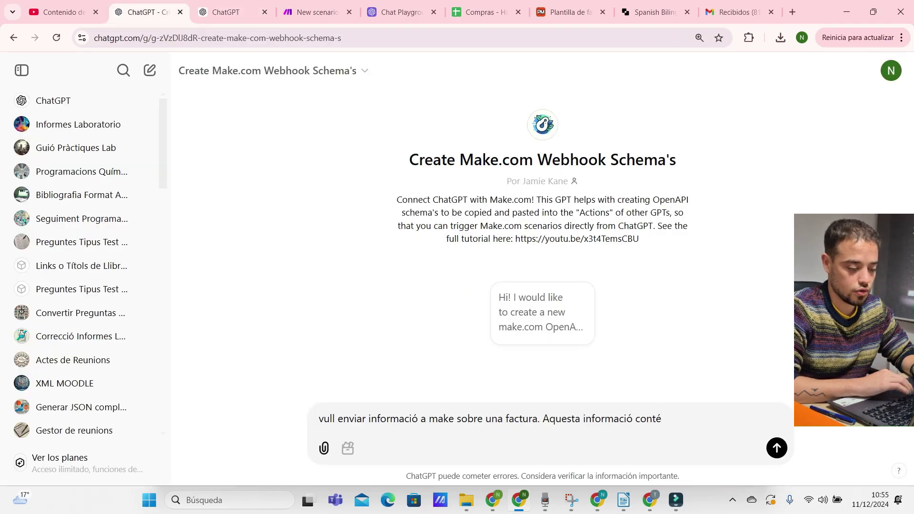
{"action": "key", "text": "BackSpace"}
{"action": "key", "text": "BackSpace"}
{"action": "key", "text": "BackSpace"}
{"action": "key", "text": "BackSpace"}
{"action": "key", "text": "BackSpace"}
{"action": "type", "text": "té aquesta est"}
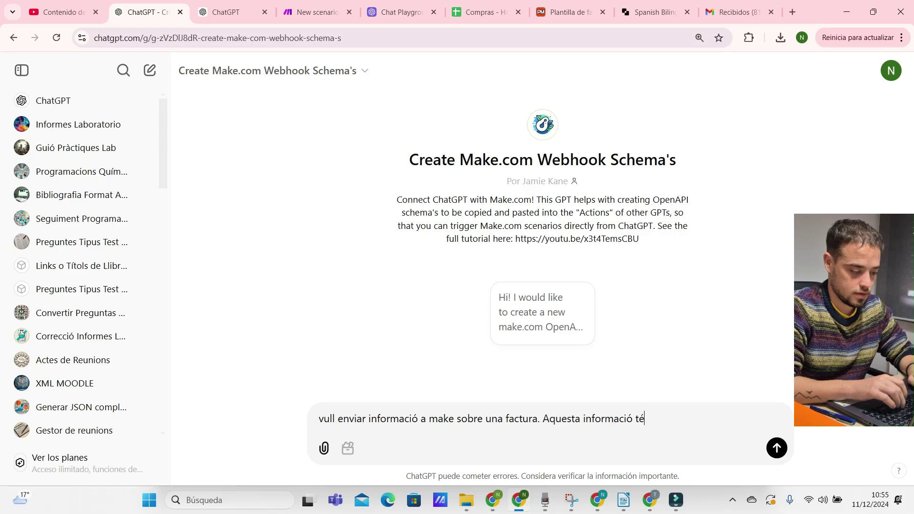
{"action": "type", "text": "ructura"}
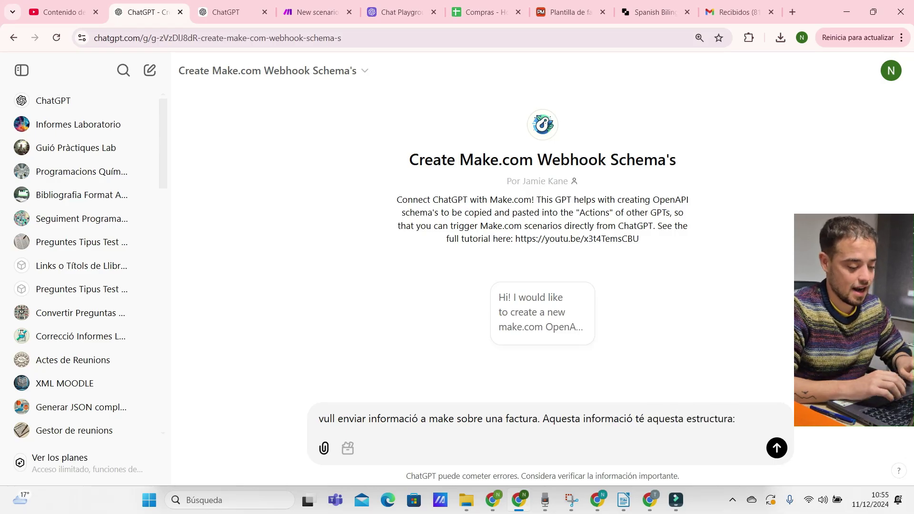
{"action": "type", "text": ":"}
{"action": "key", "text": "ctrl+v"}
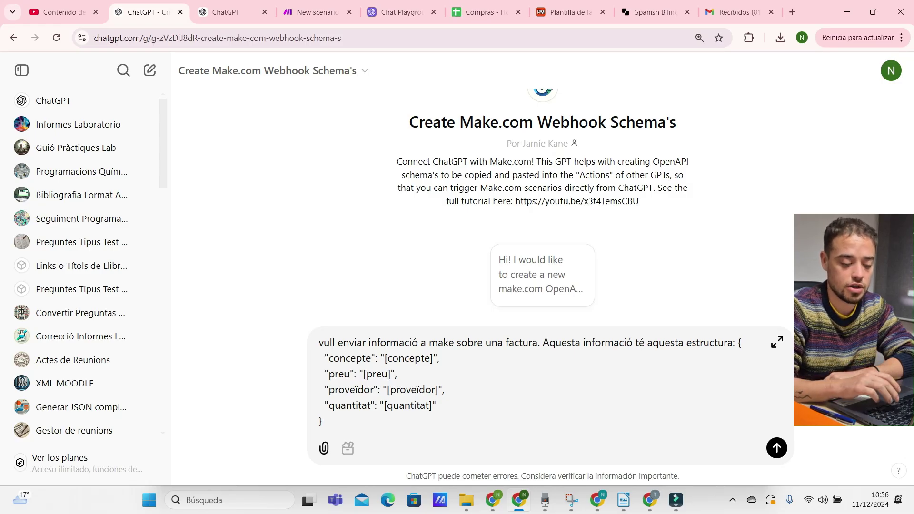
{"action": "key", "text": "Return"}
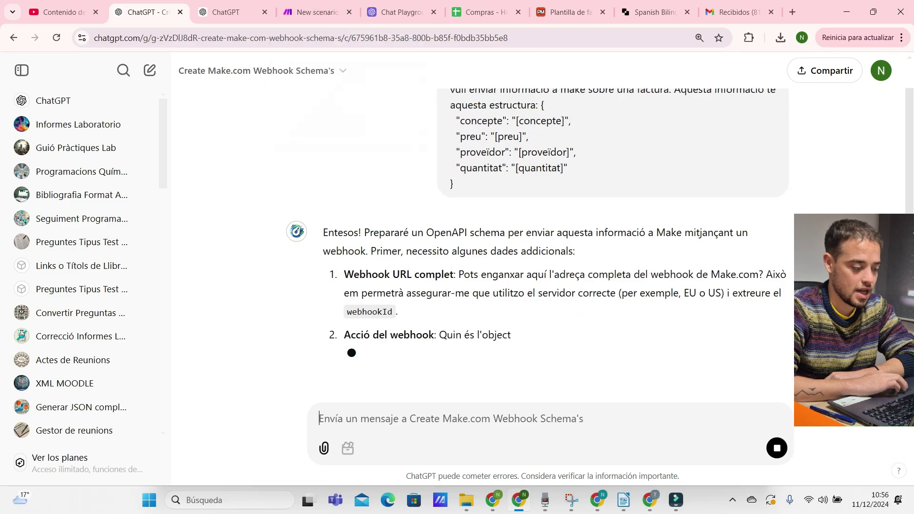
Switch to the new Make.com scenario, add a Custom webhook trigger and create its webhook with the name Gestio_compres.
{"action": "key", "text": "ctrl+4"}
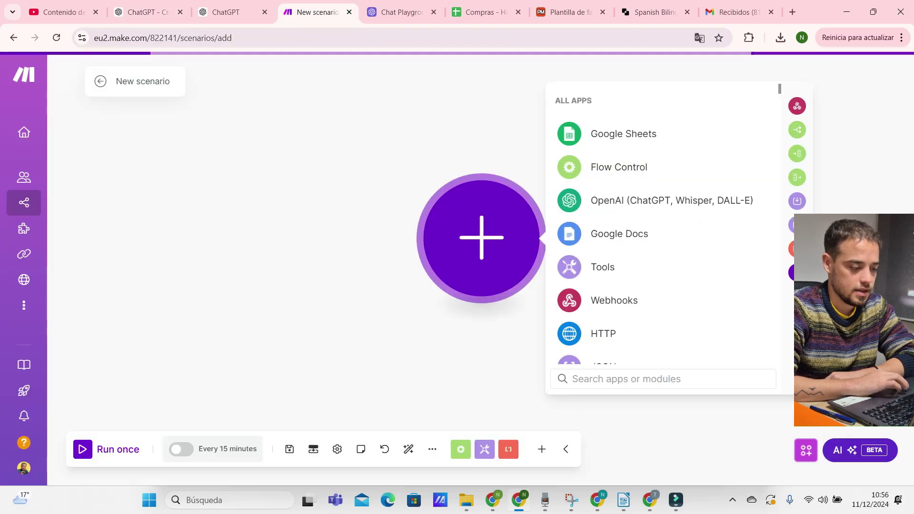
{"action": "left_click", "coordinate": [614, 300]}
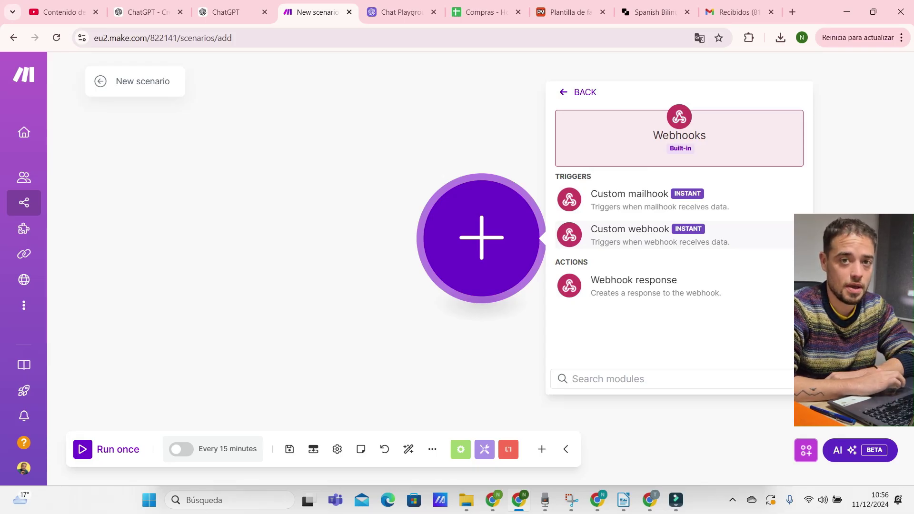
{"action": "key", "text": "Return"}
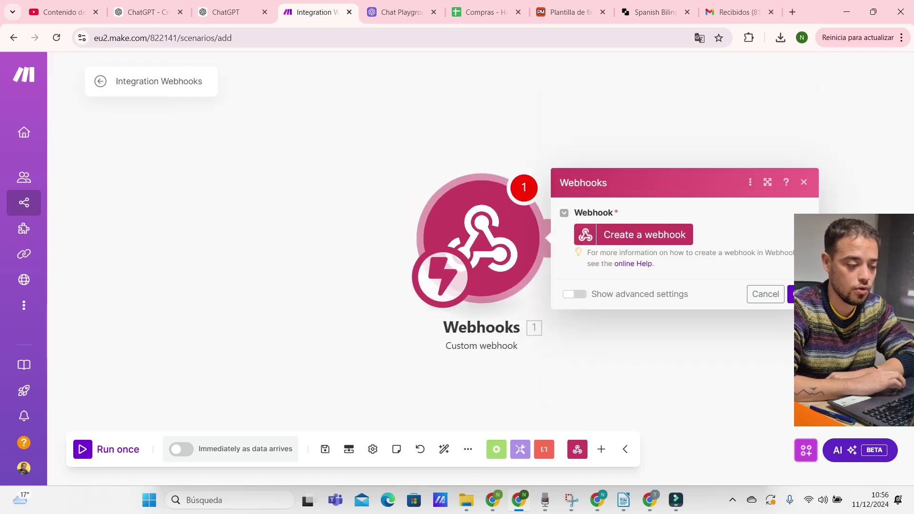
{"action": "key", "text": "Return"}
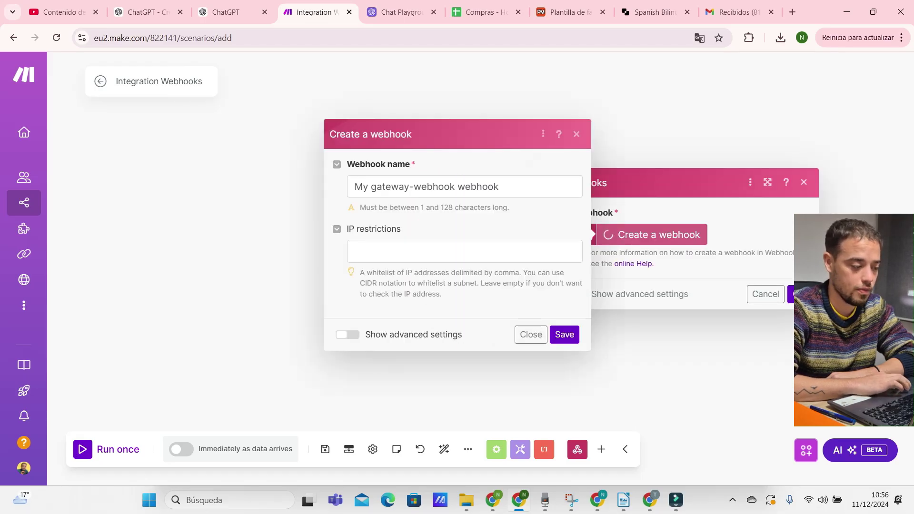
{"action": "key", "text": "ctrl+a"}
{"action": "type", "text": "Gestio_compres"}
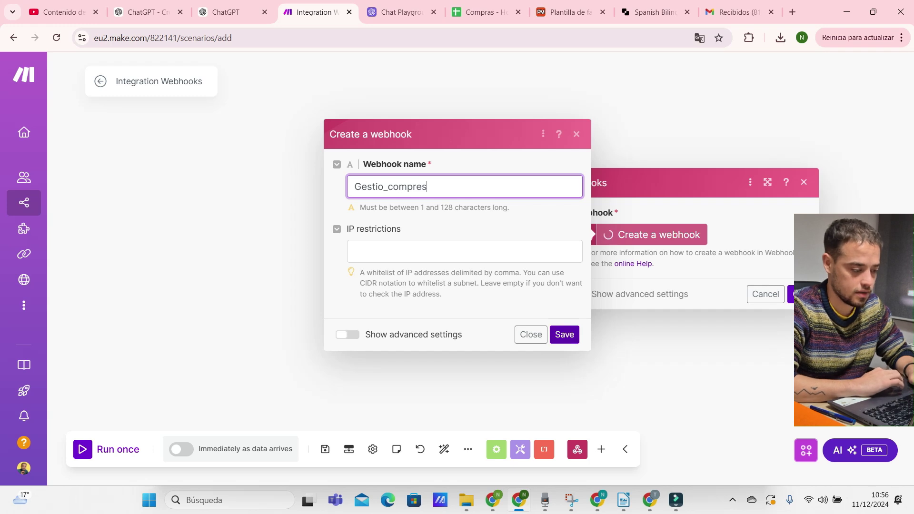
{"action": "key", "text": "Return"}
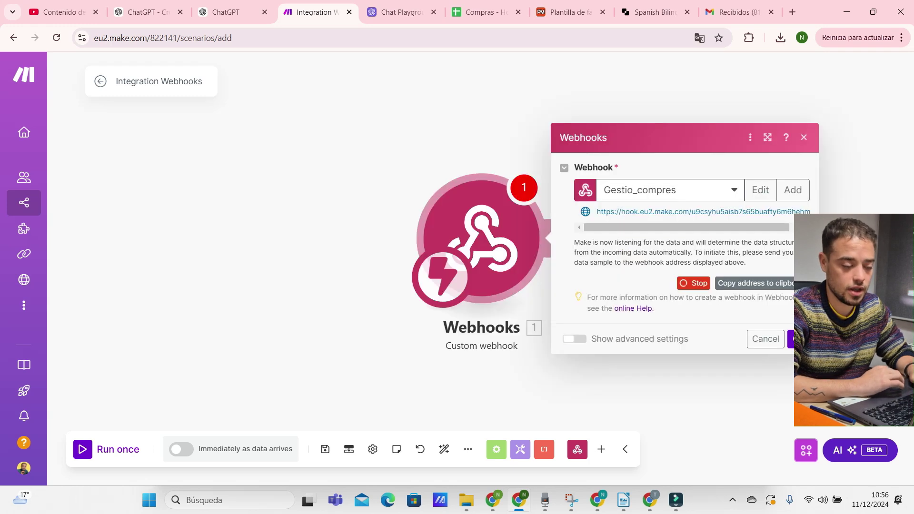
Copy the Gestio_compres webhook address and send it to the Create Make.com Webhook Schema's chat, prefixed with "URL:".
{"action": "left_click_drag", "start_coordinate": [597, 212], "coordinate": [809, 212]}
{"action": "key", "text": "ctrl+c"}
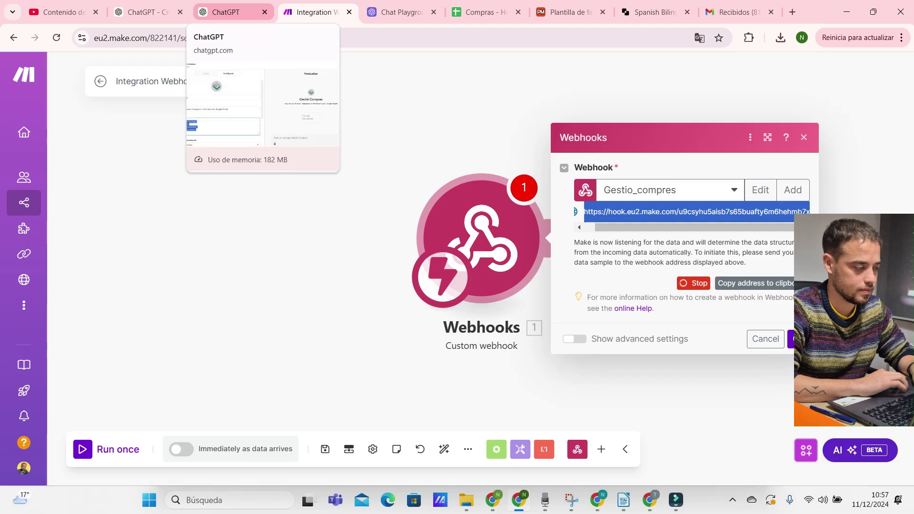
{"action": "left_click", "coordinate": [229, 12]}
{"action": "left_click", "coordinate": [147, 12]}
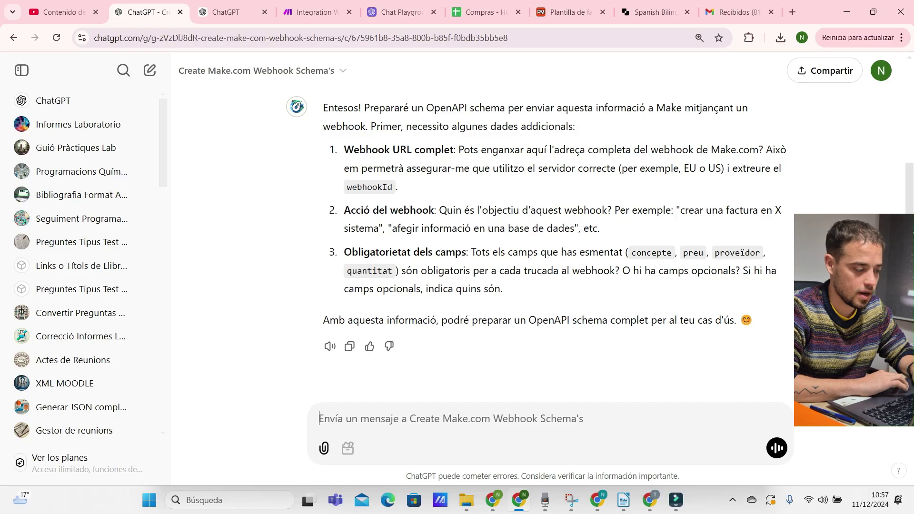
{"action": "type", "text": "URL:"}
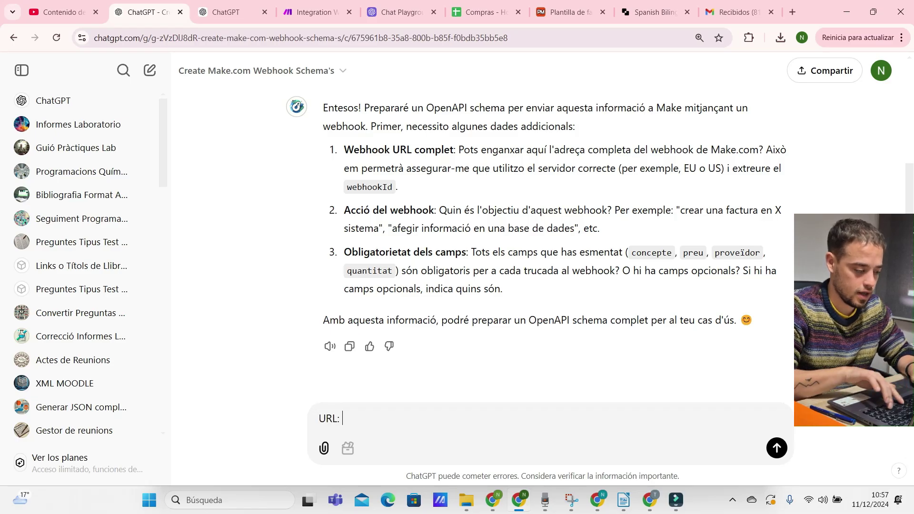
{"action": "key", "text": "ctrl+v"}
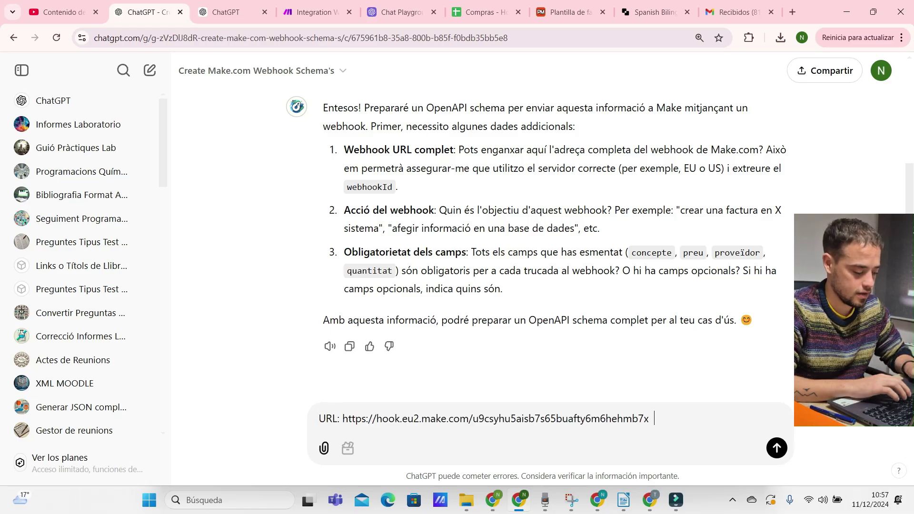
{"action": "key", "text": "Return"}
Reply with "L'acció del webhook serà passar aquesta informació a un Google Sheets per portar un control de les compres. Tots els camps són obligatoris.".
{"action": "type", "text": "L'acció del webhook serà passar aquesta informació a un Google Sheets per portar un control de les compres."}
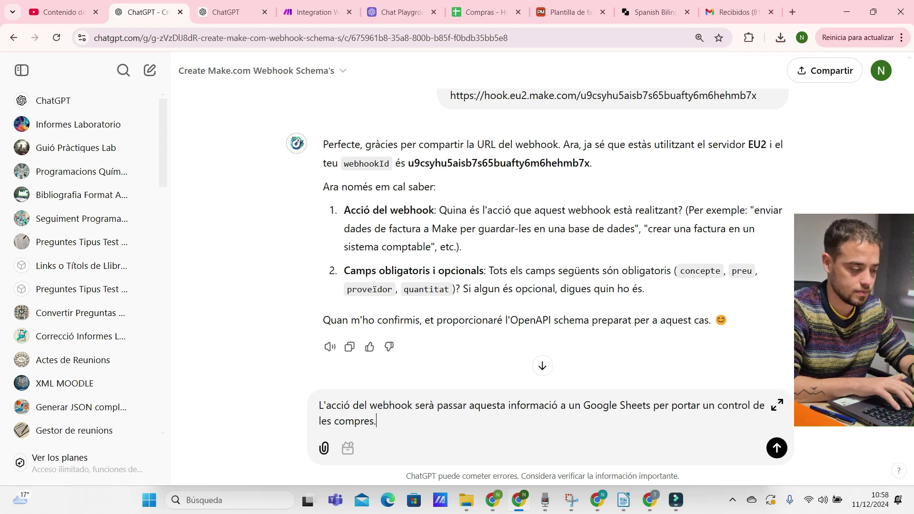
{"action": "type", "text": "Tots"}
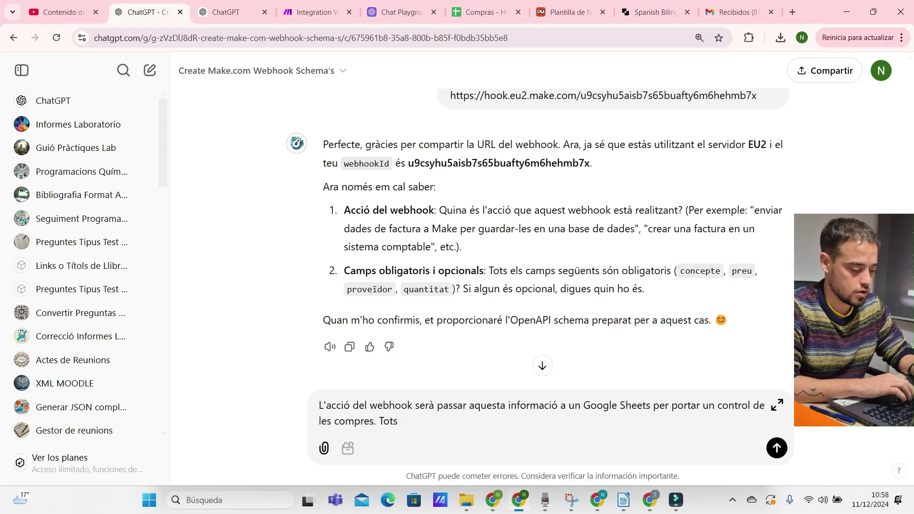
{"action": "key", "text": "XF86AudioMute"}
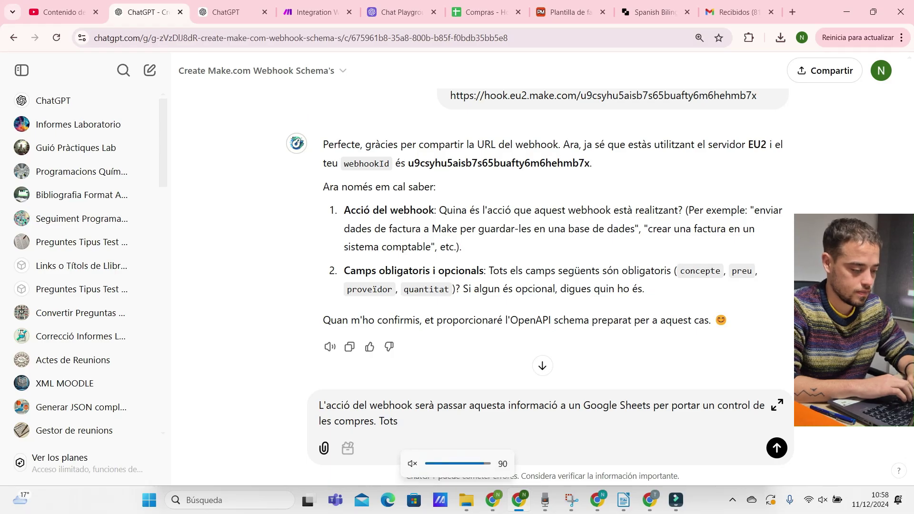
{"action": "type", "text": "els camp"}
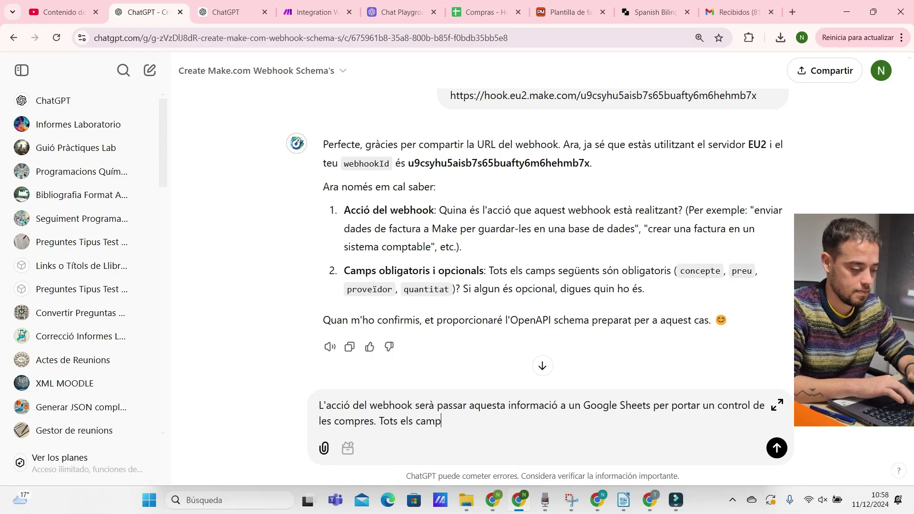
{"action": "type", "text": "s són obligatoris"}
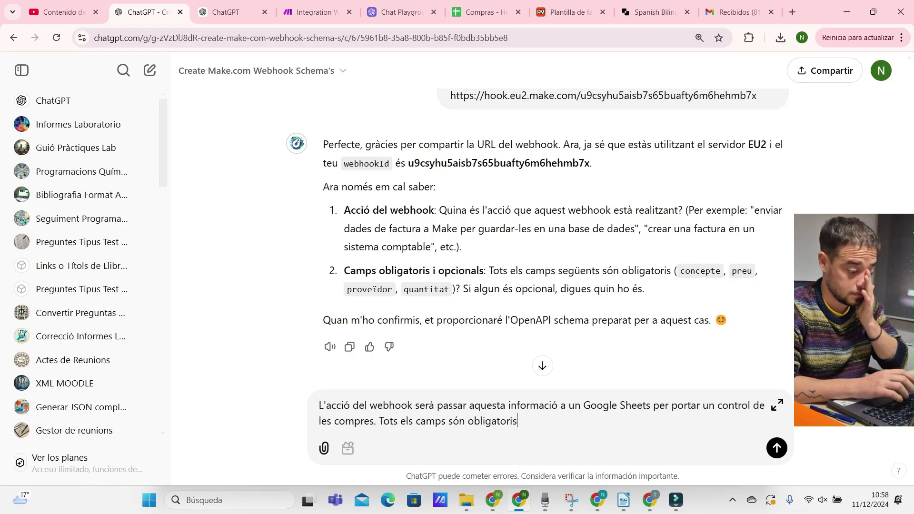
{"action": "type", "text": "."}
{"action": "key", "text": "Return"}
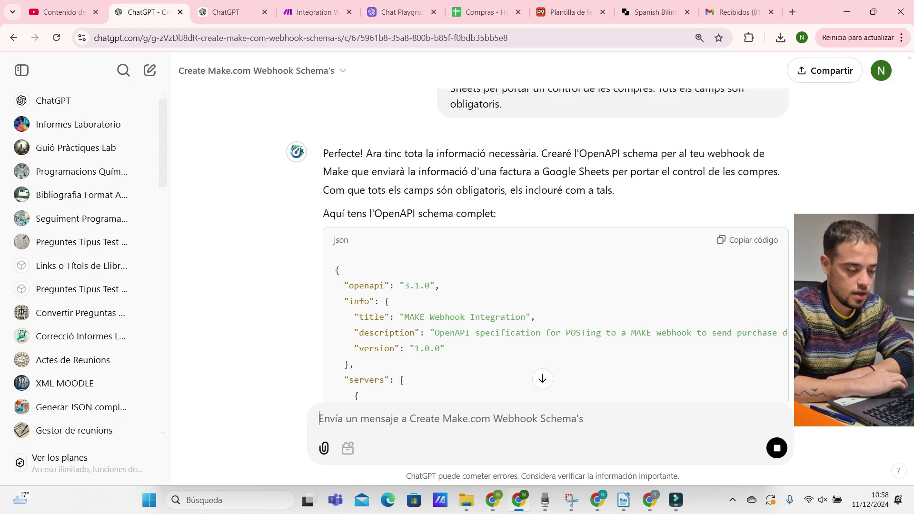
Examine the beginning of the generated OpenAPI schema, including the POST wording in its description and the servers section.
{"action": "left_click_drag", "start_coordinate": [566, 332], "coordinate": [586, 332]}
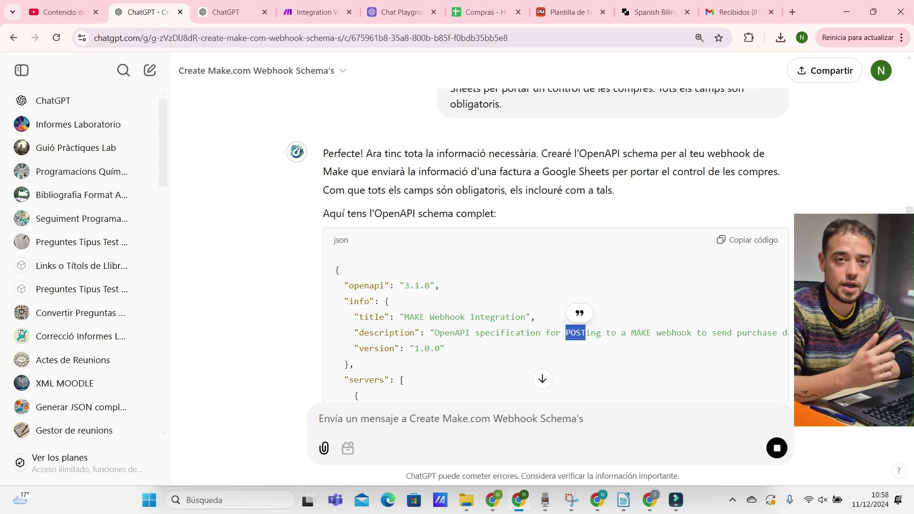
{"action": "left_click", "coordinate": [585, 332]}
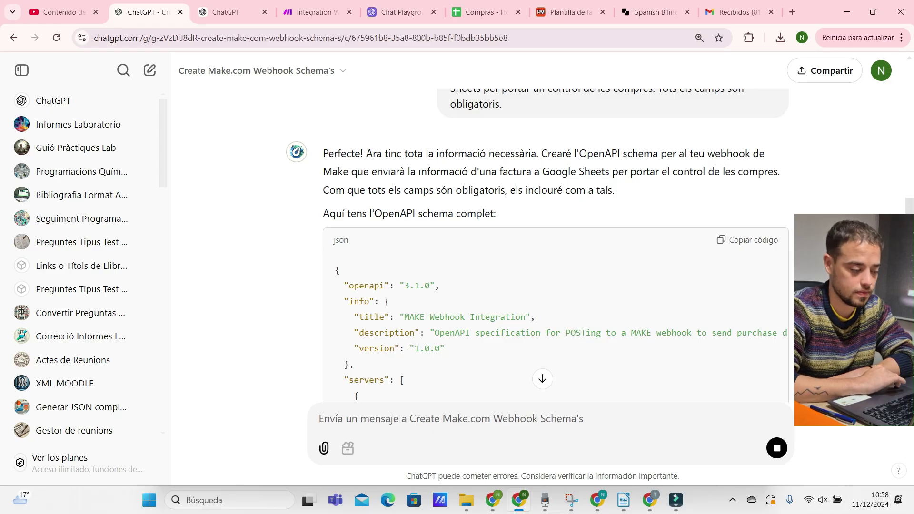
{"action": "scroll", "coordinate": [556, 247], "scroll_direction": "down", "scroll_amount": 2}
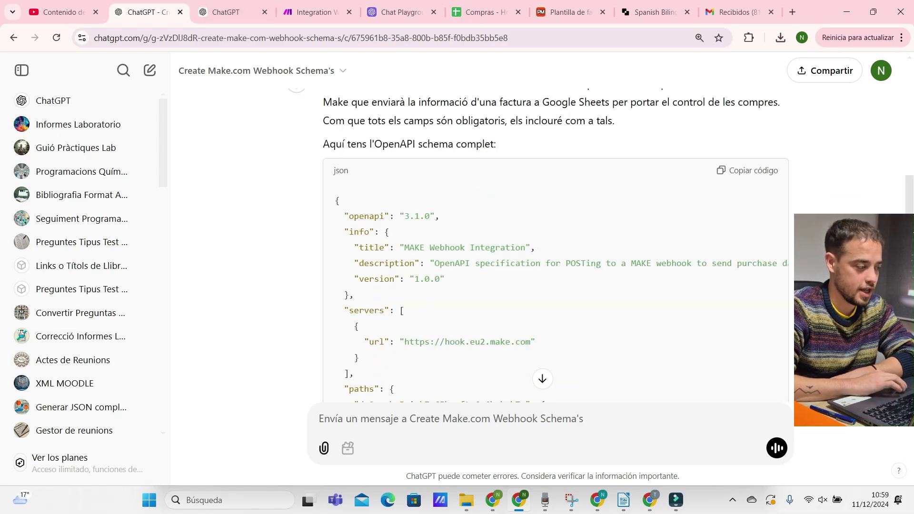
Paste the generated OpenAPI schema into the new action of the Gestió Compres GPT.
{"action": "left_click", "coordinate": [228, 12]}
{"action": "key", "text": "ctrl+v"}
{"action": "scroll", "coordinate": [224, 371], "scroll_direction": "down", "scroll_amount": 6}
{"action": "left_click", "coordinate": [68, 458]}
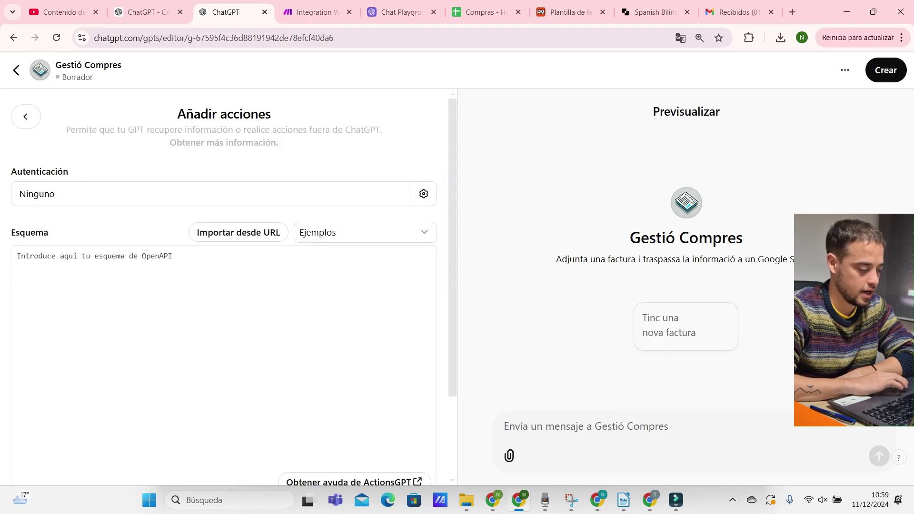
{"action": "key", "text": "ctrl+v"}
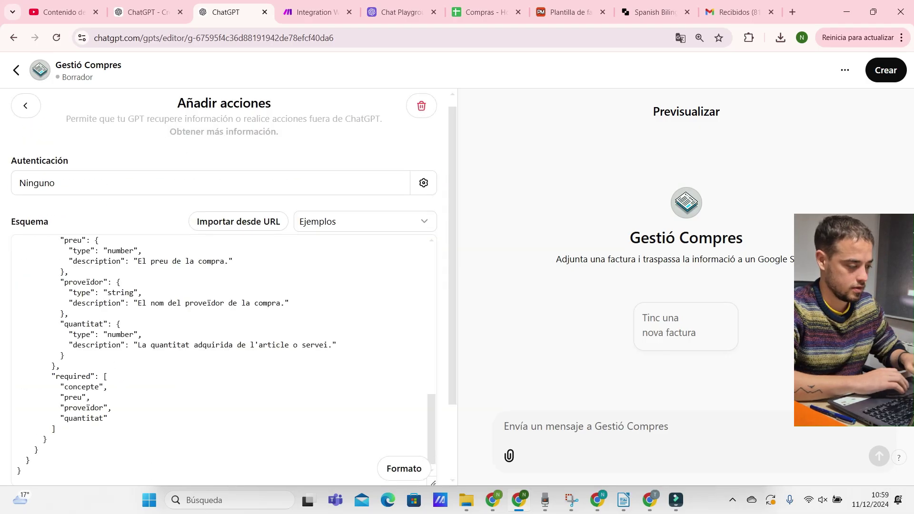
{"action": "scroll", "coordinate": [224, 285], "scroll_direction": "down", "scroll_amount": 4}
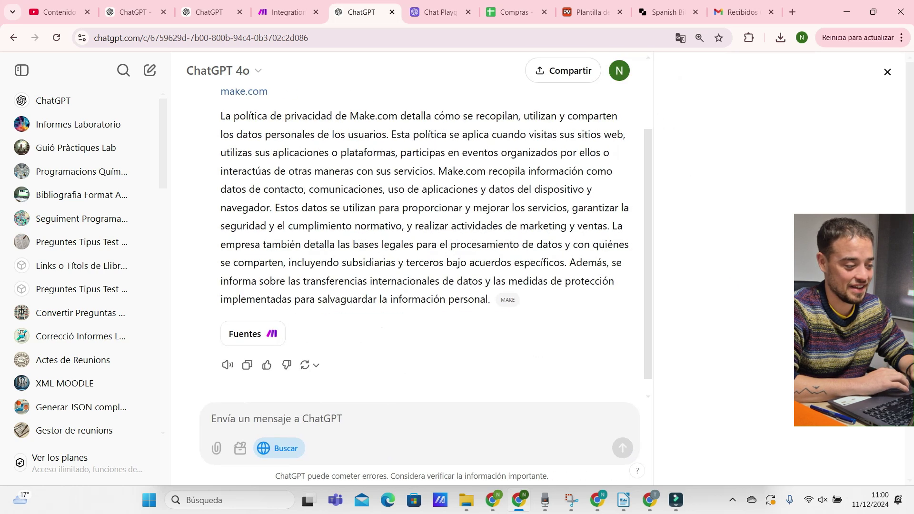
Copy the address of Make's privacy notice page and enter it as the action's privacy policy in the Gestió Compres editor.
{"action": "left_click", "coordinate": [355, 316]}
{"action": "left_click", "coordinate": [700, 125]}
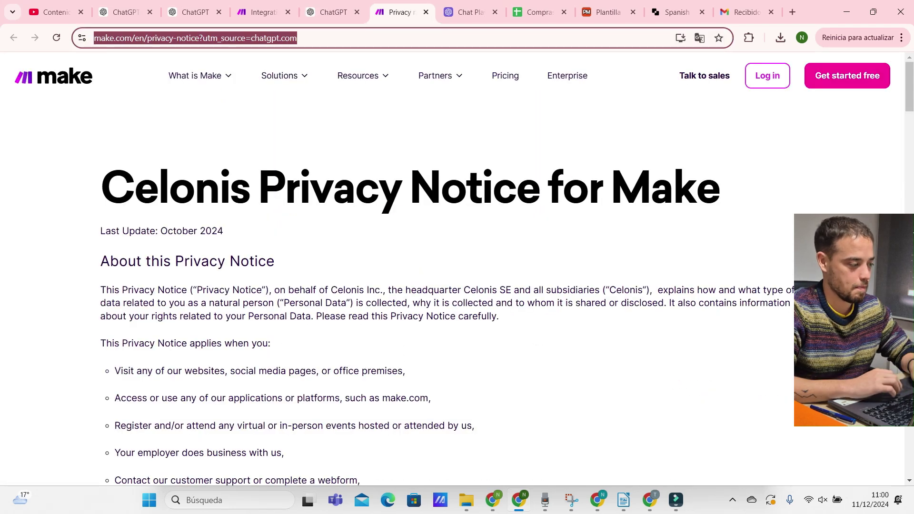
{"action": "key", "text": "ctrl+c"}
{"action": "left_click", "coordinate": [195, 12]}
{"action": "left_click", "coordinate": [224, 443]}
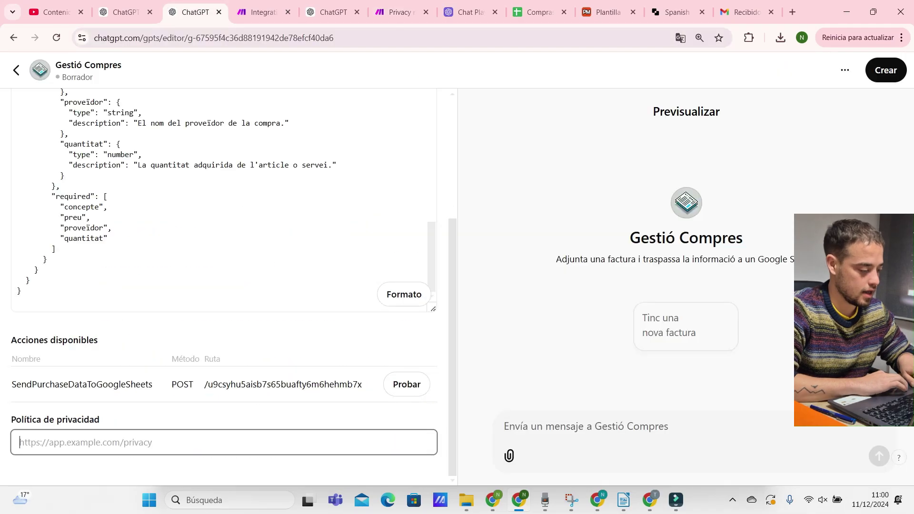
{"action": "key", "text": "ctrl+v"}
{"action": "left_click", "coordinate": [523, 305]}
Create the Gestió Compres GPT, restrict its sharing to "Solo yo" and return to its chat page.
{"action": "left_click", "coordinate": [885, 70]}
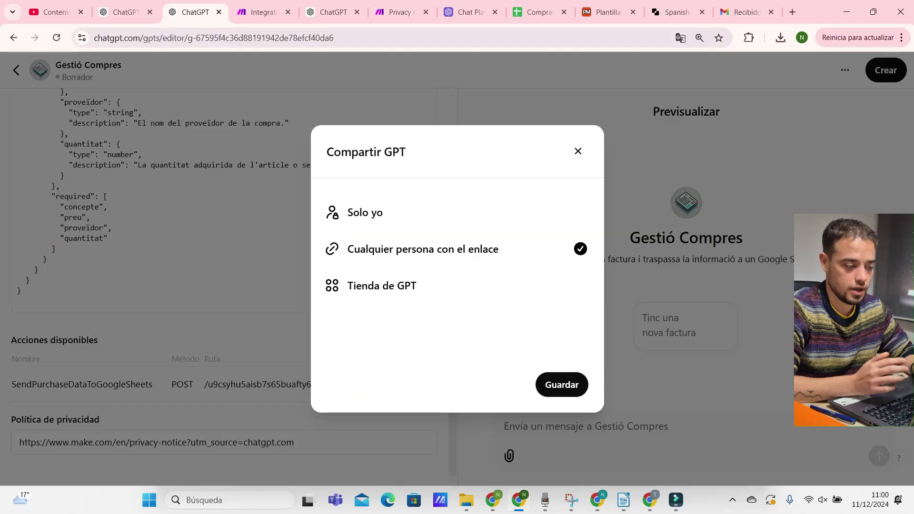
{"action": "left_click", "coordinate": [561, 384]}
{"action": "left_click", "coordinate": [233, 189]}
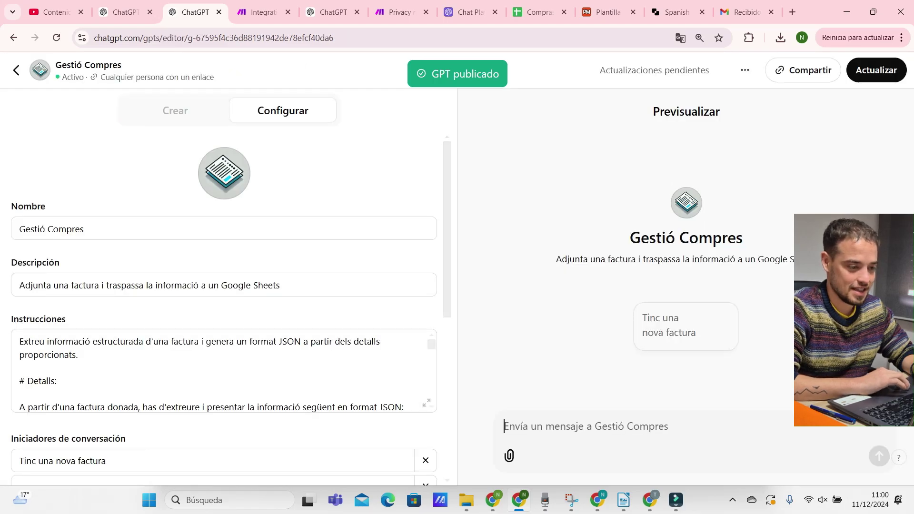
{"action": "left_click", "coordinate": [803, 69]}
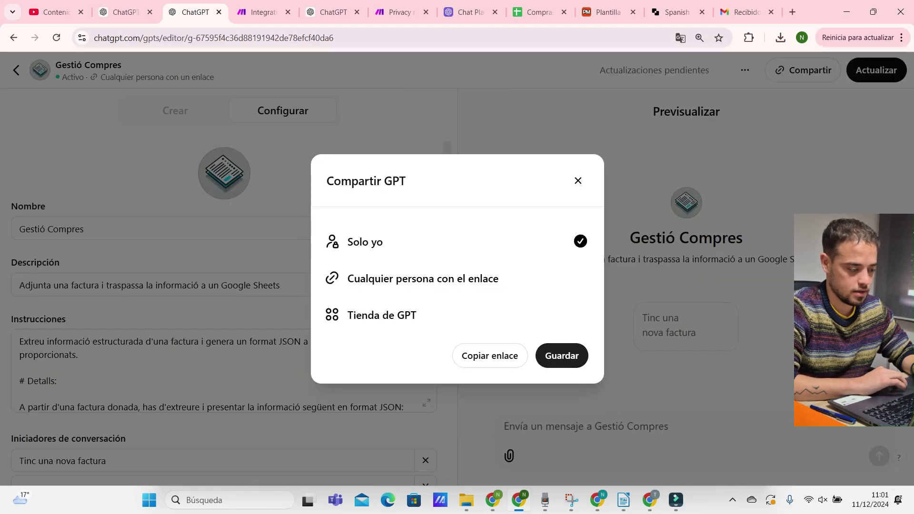
{"action": "left_click", "coordinate": [561, 356]}
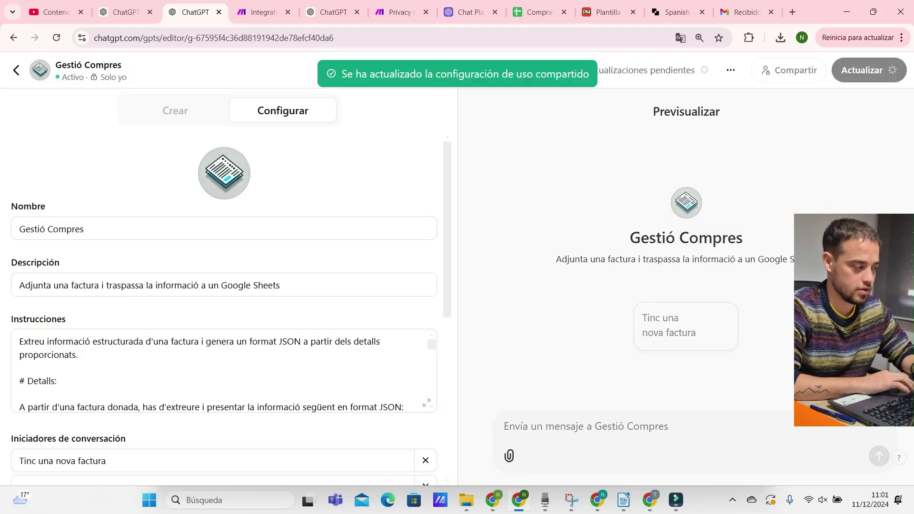
{"action": "key", "text": "alt+Left"}
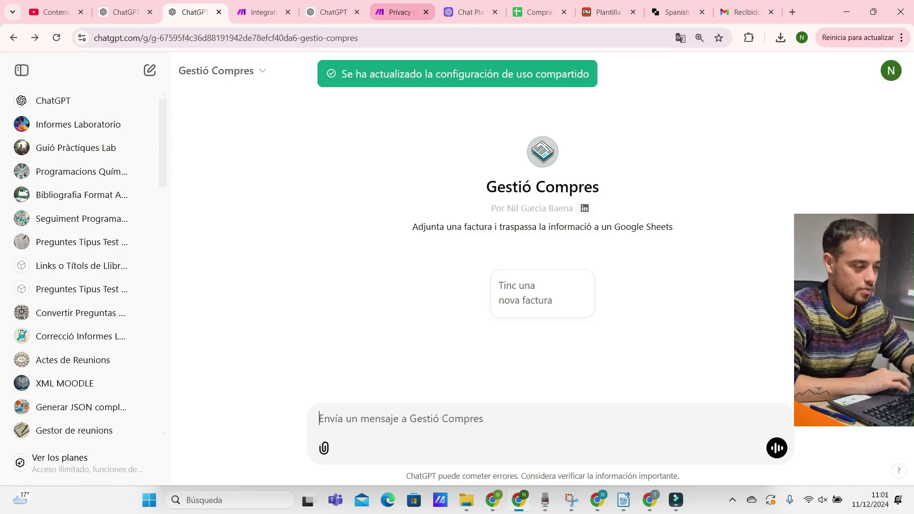
Switch to the Make.com scenario and save the Custom webhook module with the Gestio_compres webhook.
{"action": "left_click", "coordinate": [262, 12]}
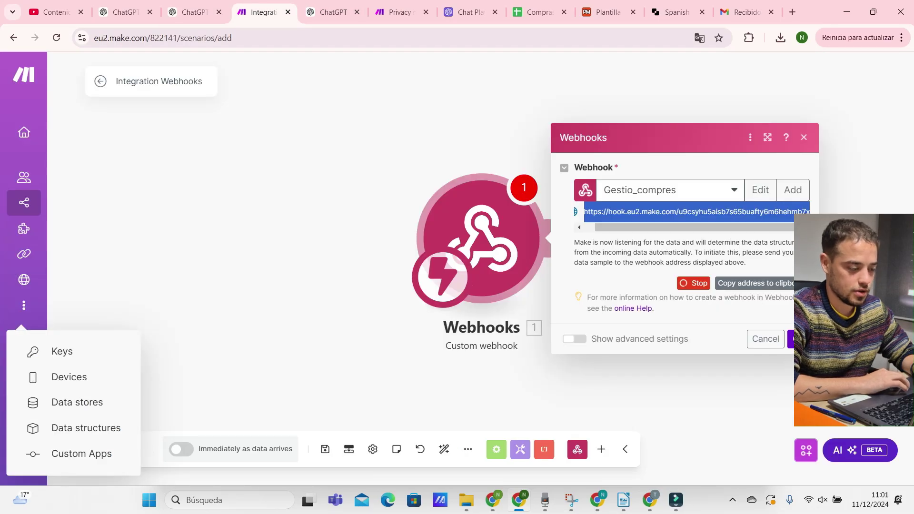
{"action": "left_click", "coordinate": [802, 339]}
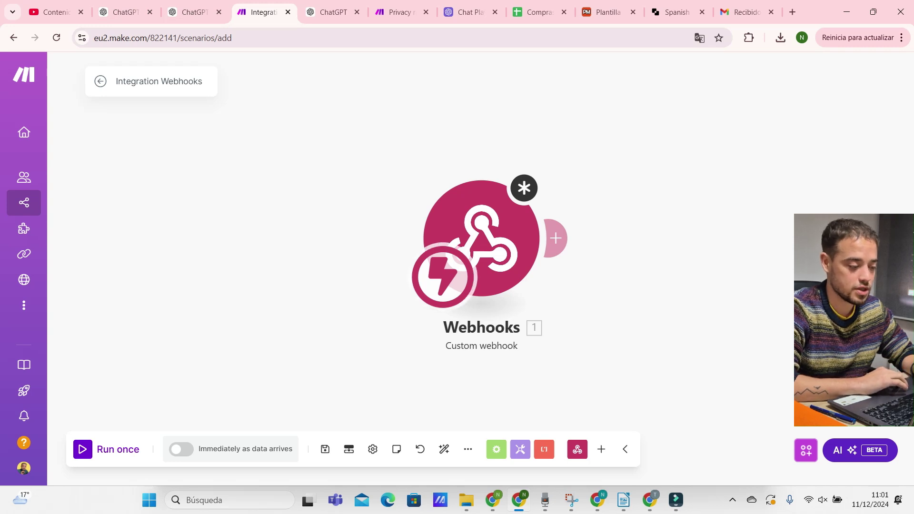
{"action": "left_click", "coordinate": [442, 278]}
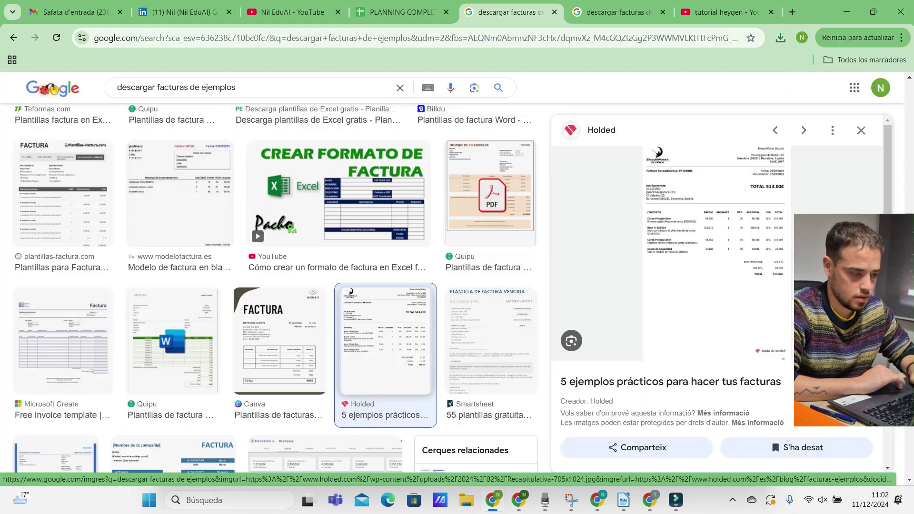
Browse the Google image results for "descargar facturas de ejemplos" to find a sample invoice.
{"action": "scroll", "coordinate": [385, 357], "scroll_direction": "down", "scroll_amount": 7}
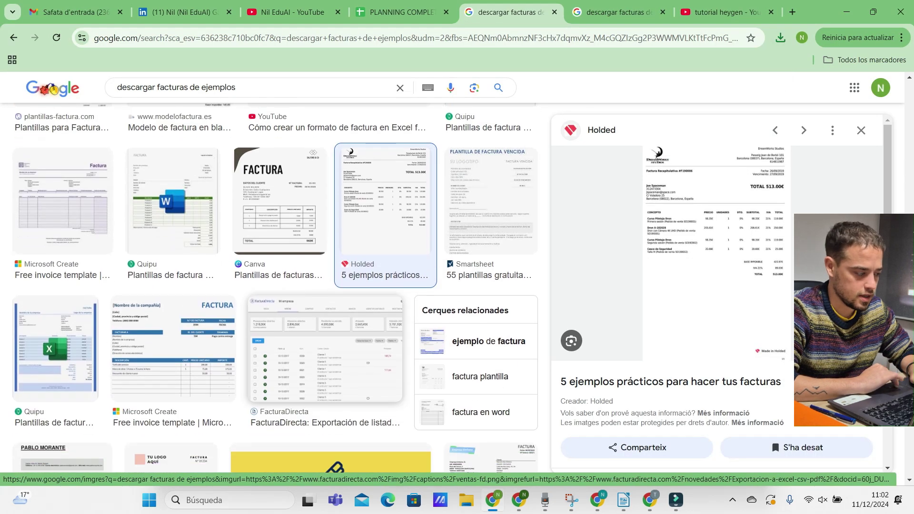
{"action": "scroll", "coordinate": [170, 310], "scroll_direction": "down", "scroll_amount": 7}
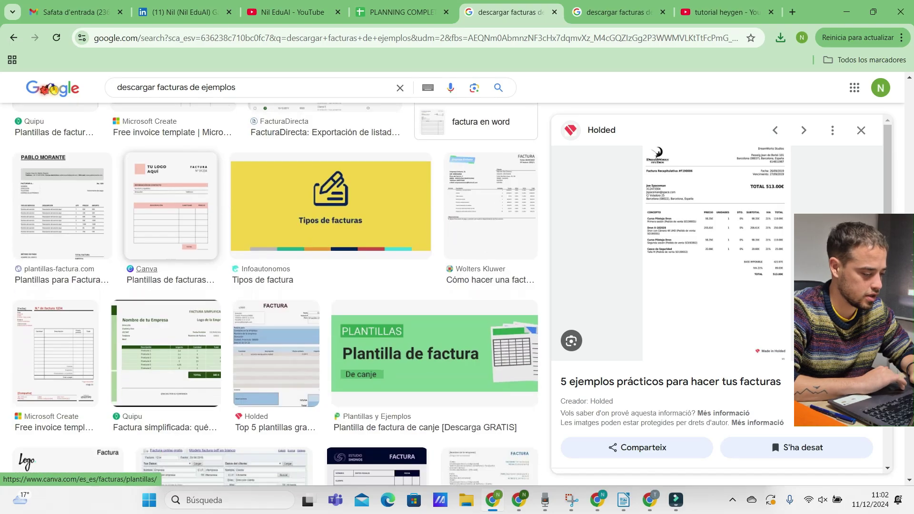
{"action": "scroll", "coordinate": [275, 296], "scroll_direction": "down", "scroll_amount": 3}
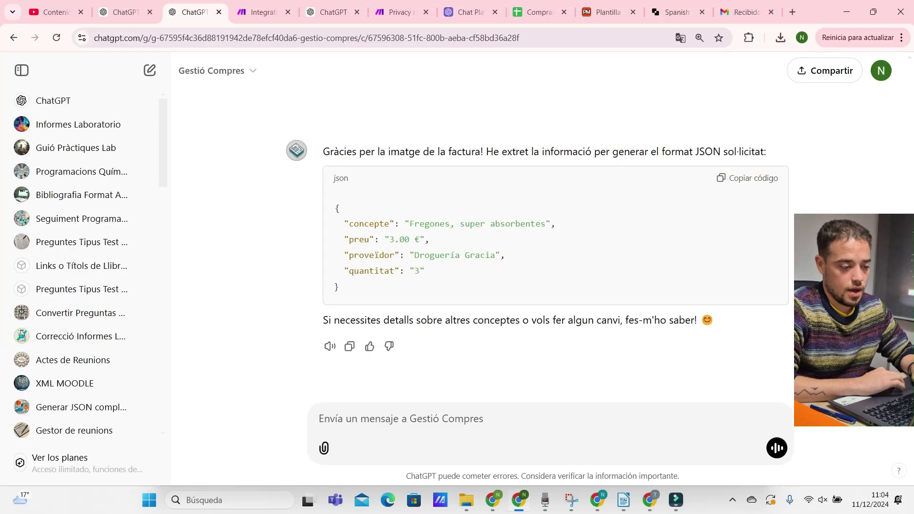
Copy the extracted invoice JSON in the Gestió Compres chat and reply with "envia-la".
{"action": "left_click", "coordinate": [748, 178]}
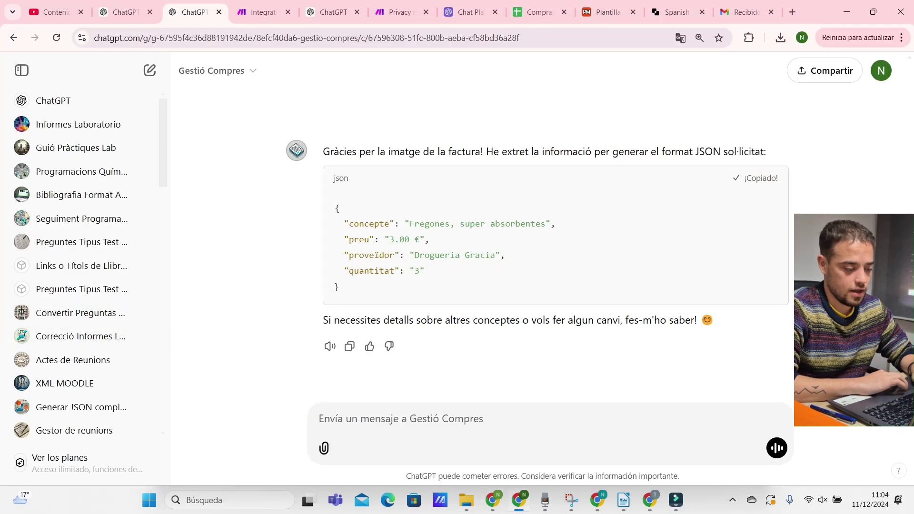
{"action": "type", "text": "envia"}
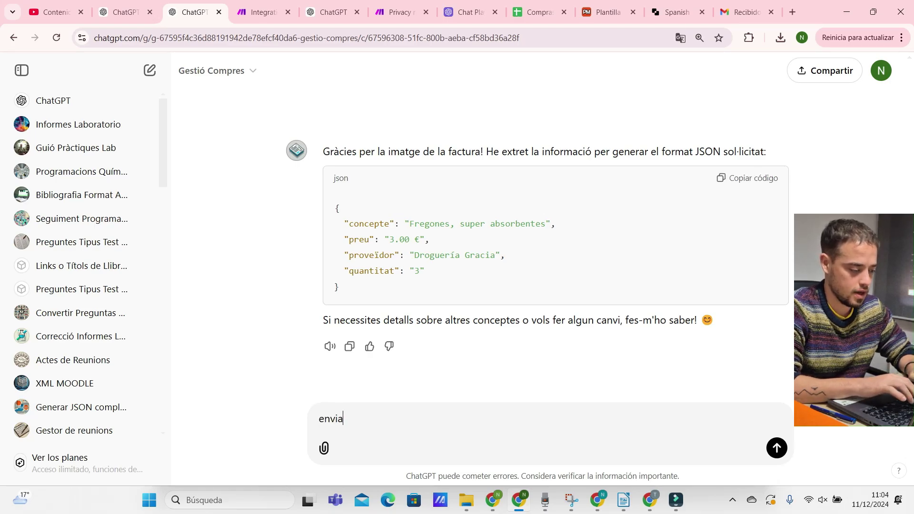
{"action": "type", "text": "-la a make.com"}
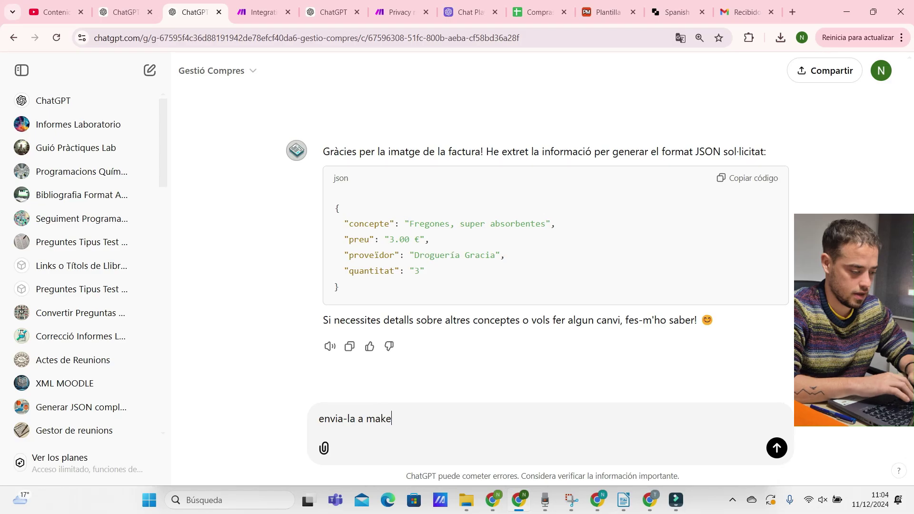
{"action": "key", "text": "BackSpace"}
{"action": "key", "text": "BackSpace"}
{"action": "key", "text": "BackSpace"}
{"action": "key", "text": "BackSpace"}
{"action": "key", "text": "BackSpace"}
{"action": "key", "text": "BackSpace"}
{"action": "key", "text": "BackSpace"}
{"action": "key", "text": "BackSpace"}
{"action": "key", "text": "BackSpace"}
{"action": "key", "text": "BackSpace"}
{"action": "key", "text": "BackSpace"}
{"action": "key", "text": "Return"}
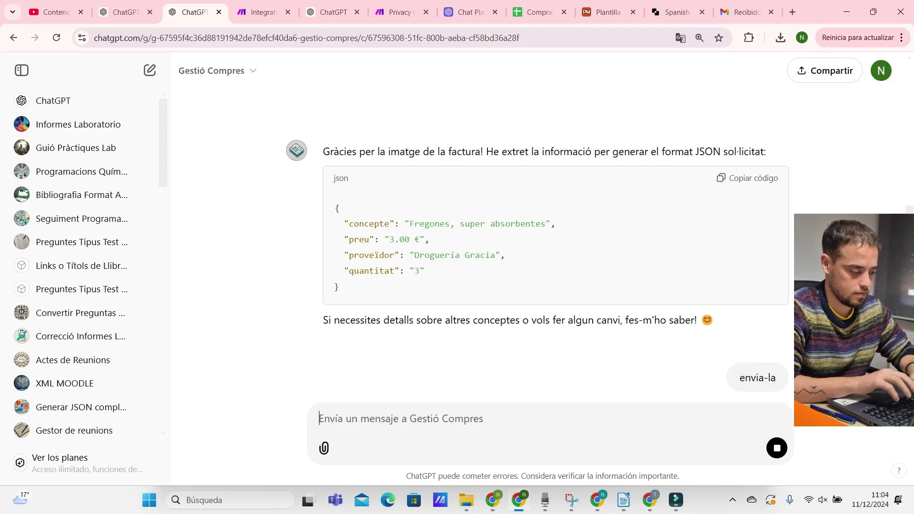
Examine the Create Make.com Webhook Schema's reply about the preu and quantitat value types, the corrected JSON and the Make webhook configuration.
{"action": "left_click", "coordinate": [351, 298]}
{"action": "key", "text": "ctrl+shift+Tab"}
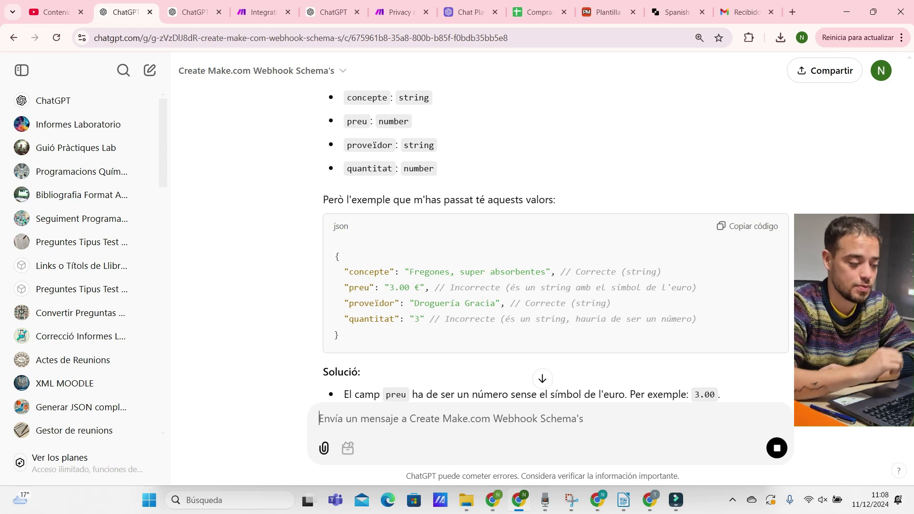
{"action": "left_click_drag", "start_coordinate": [389, 287], "coordinate": [409, 287]}
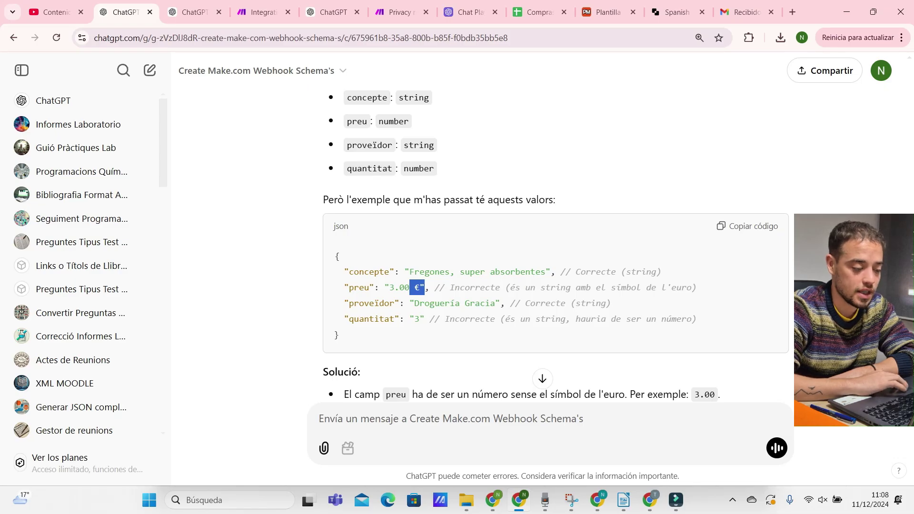
{"action": "left_click_drag", "start_coordinate": [414, 319], "coordinate": [419, 319]}
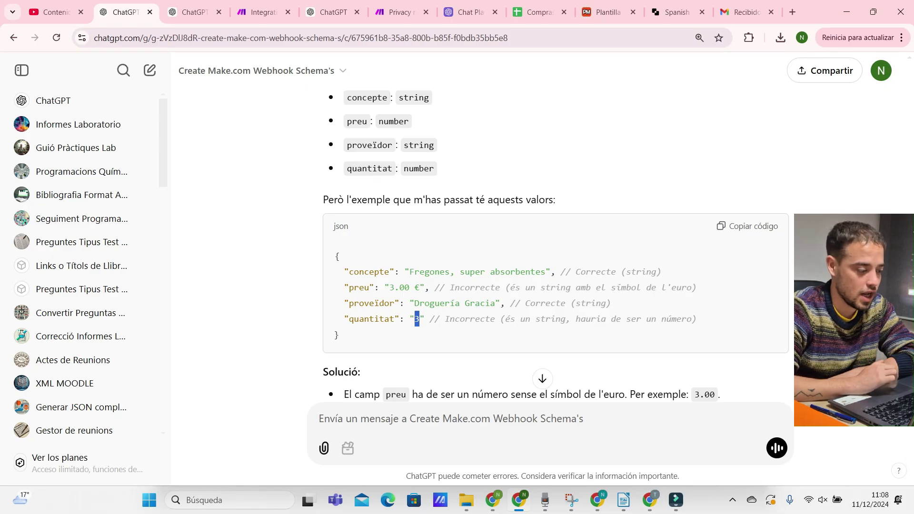
{"action": "scroll", "coordinate": [420, 319], "scroll_direction": "down", "scroll_amount": 8}
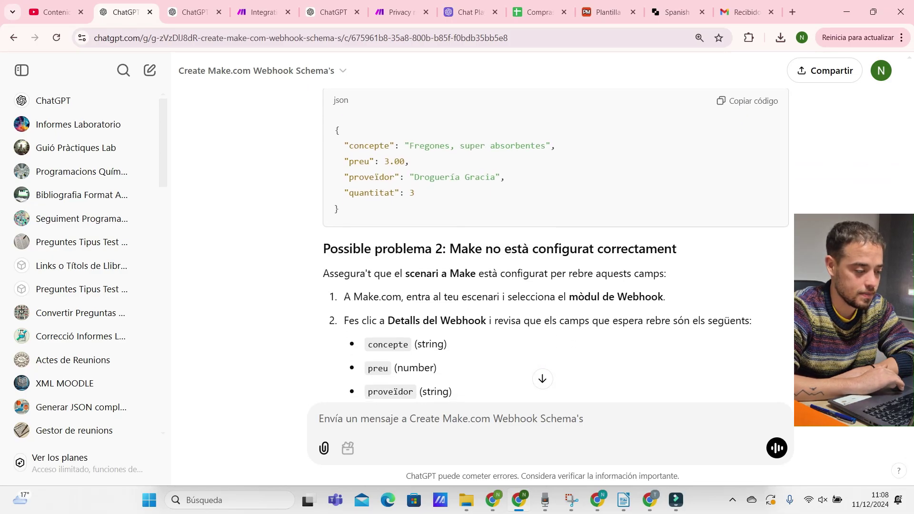
{"action": "scroll", "coordinate": [538, 368], "scroll_direction": "down", "scroll_amount": 2}
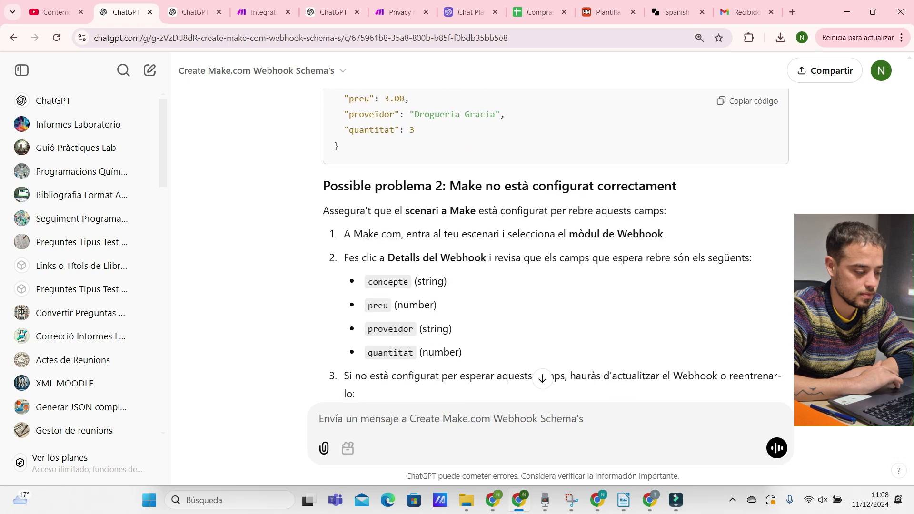
Open the Gestió Compres GPT for editing and bring up the list of invoice fields in its instructions.
{"action": "left_click", "coordinate": [192, 12]}
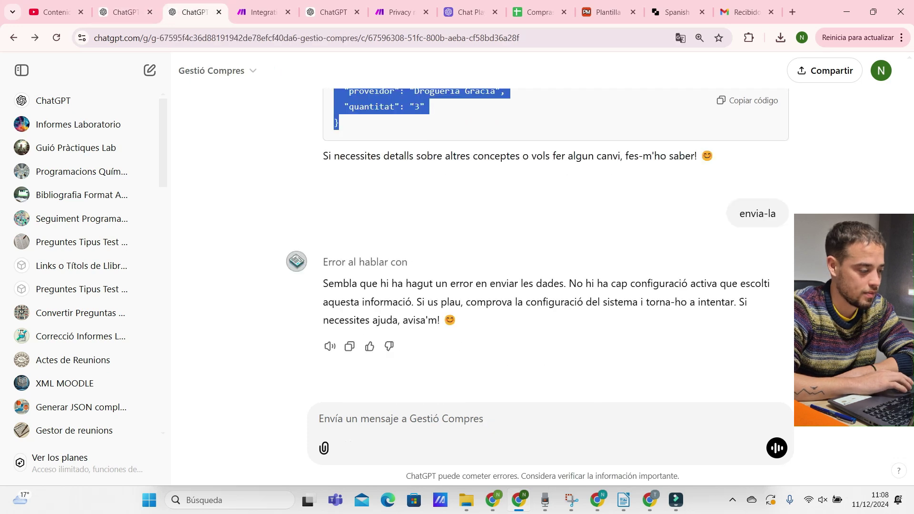
{"action": "left_click", "coordinate": [211, 70]}
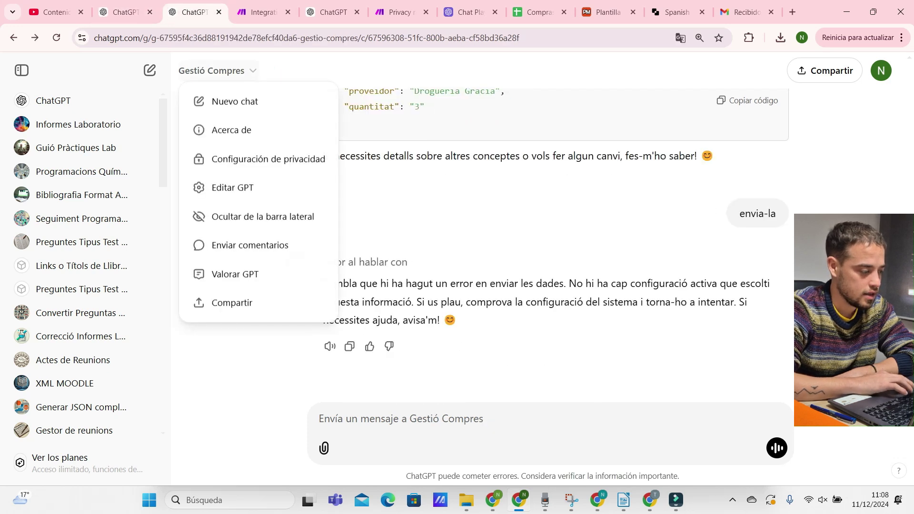
{"action": "left_click", "coordinate": [233, 187]}
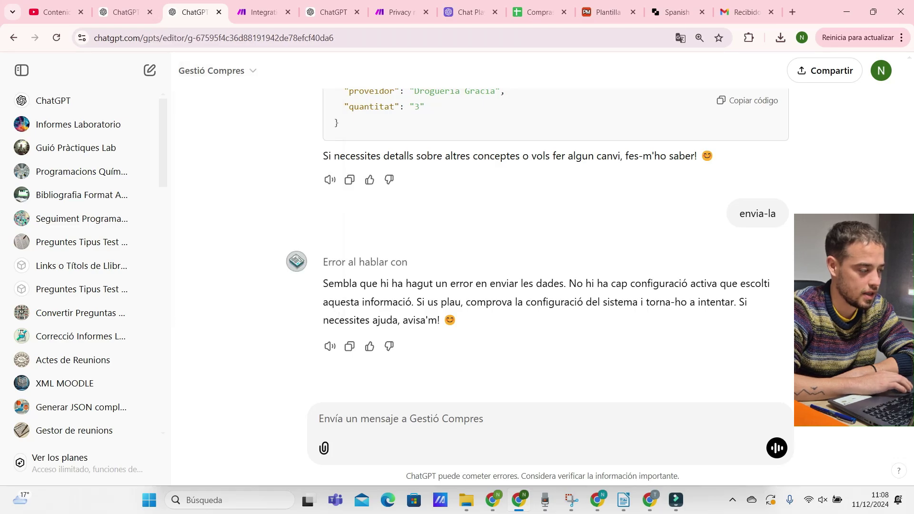
{"action": "left_click", "coordinate": [211, 70]}
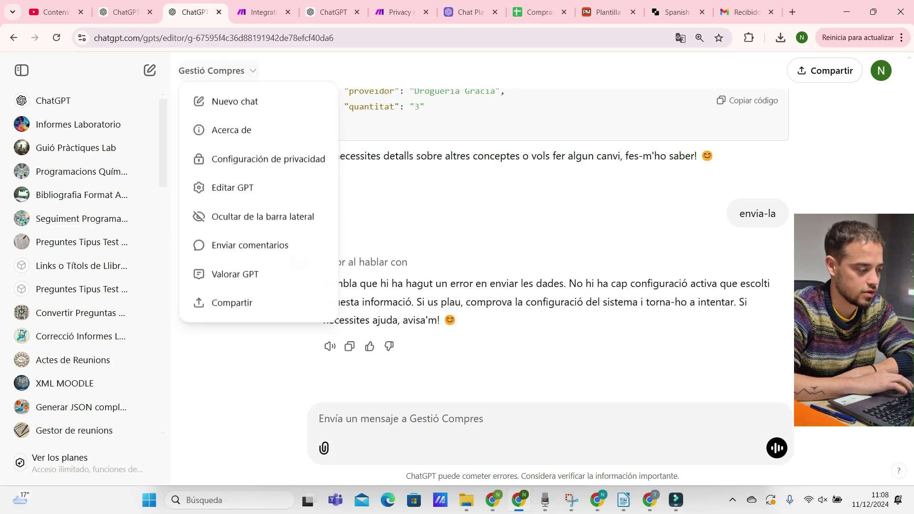
{"action": "left_click", "coordinate": [232, 187]}
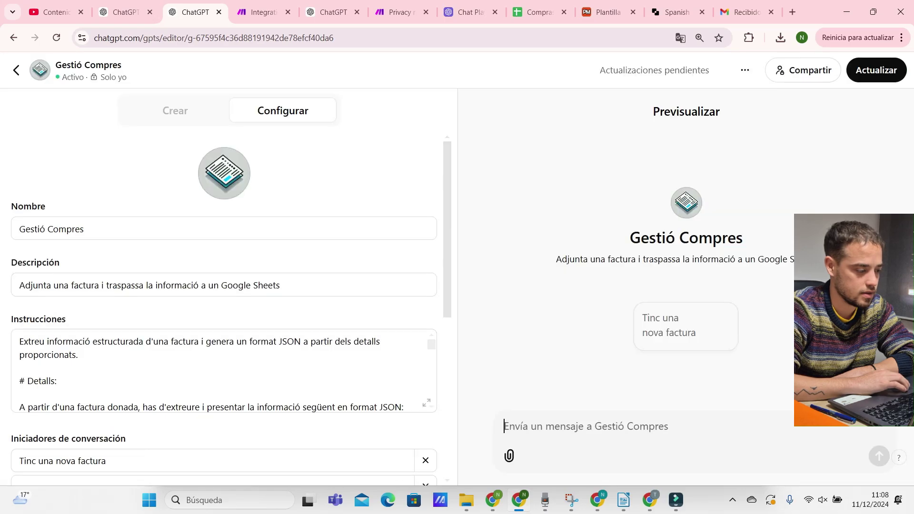
{"action": "scroll", "coordinate": [224, 286], "scroll_direction": "down", "scroll_amount": 3}
{"action": "scroll", "coordinate": [224, 219], "scroll_direction": "down", "scroll_amount": 3}
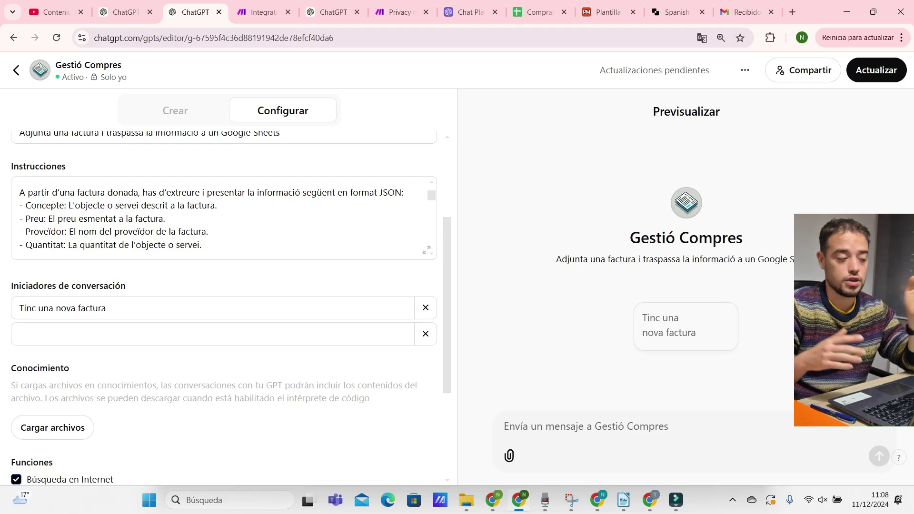
Check the corrected JSON in the schema chat and add "Ha de ser un número." to the Preu and Quantitat lines of the GPT's instructions.
{"action": "left_click", "coordinate": [126, 11]}
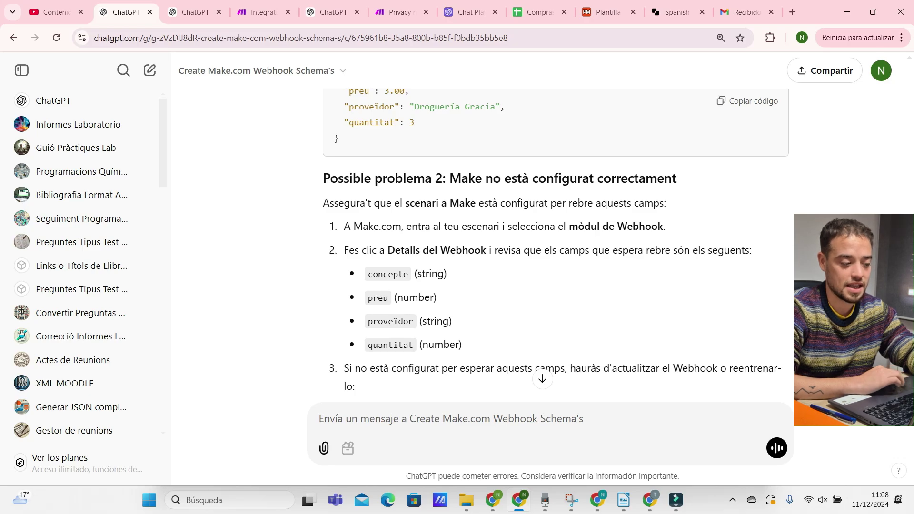
{"action": "scroll", "coordinate": [556, 245], "scroll_direction": "up", "scroll_amount": 3}
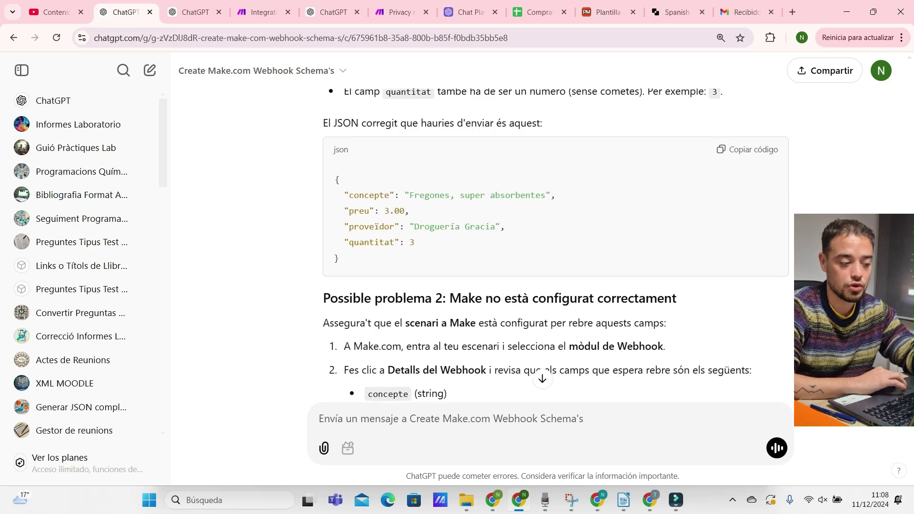
{"action": "key", "text": "ctrl+Tab"}
{"action": "key", "text": "ctrl+Tab"}
{"action": "key", "text": "ctrl+shift+Tab"}
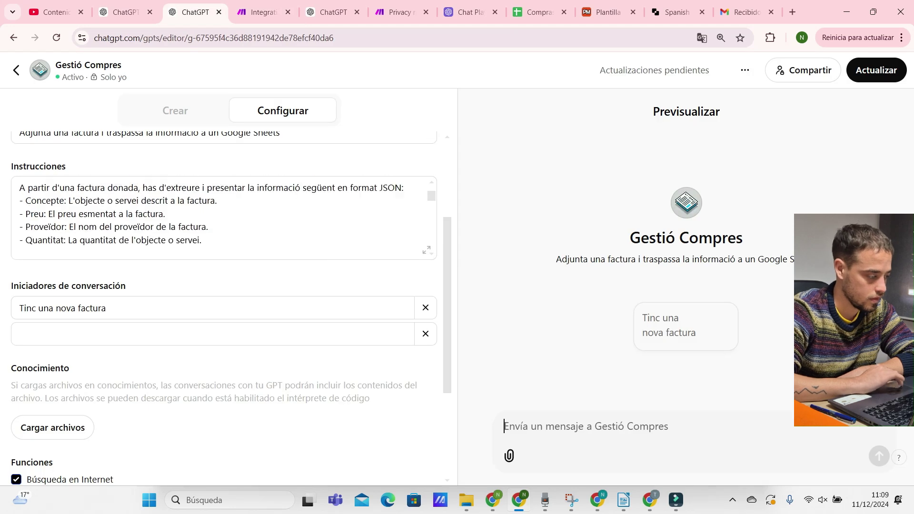
{"action": "left_click", "coordinate": [165, 213]}
{"action": "type", "text": "Ha de ser un número."}
{"action": "left_click", "coordinate": [202, 239]}
{"action": "type", "text": "Ha de ser un número."}
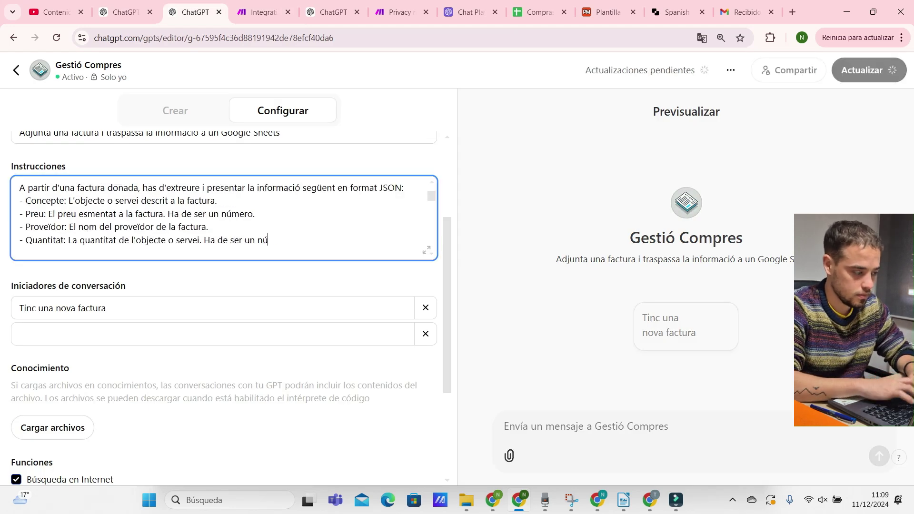
Add "número" to the preu and quantitat placeholders in the JSON output template of the GPT's instructions.
{"action": "scroll", "coordinate": [224, 218], "scroll_direction": "down", "scroll_amount": 5}
{"action": "scroll", "coordinate": [223, 218], "scroll_direction": "down", "scroll_amount": 2}
{"action": "double_click", "coordinate": [97, 230]}
{"action": "left_click", "coordinate": [79, 230]}
{"action": "type", "text": "número"}
{"action": "left_click", "coordinate": [84, 205]}
{"action": "type", "text": "número"}
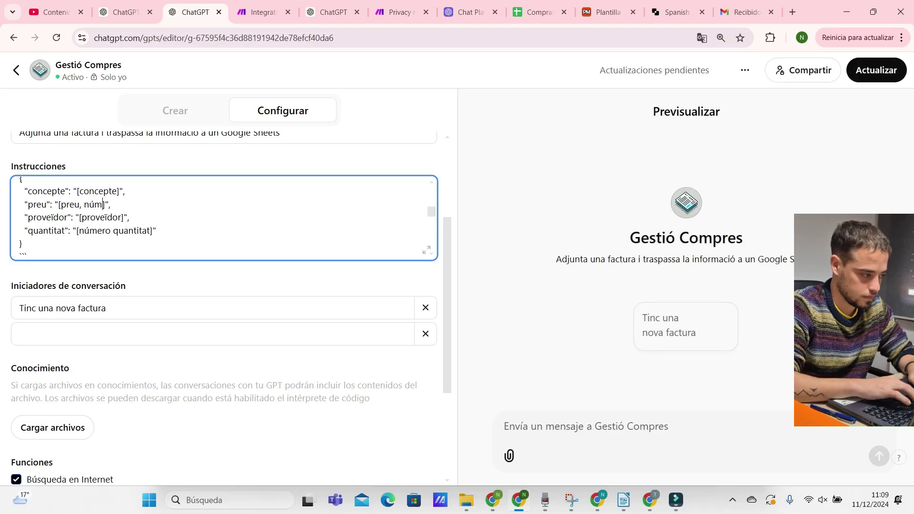
Remove the euro sign after 1500 in both the input and the JSON output of the Sistemes Integrats example.
{"action": "scroll", "coordinate": [224, 218], "scroll_direction": "up", "scroll_amount": 5}
{"action": "left_click", "coordinate": [116, 207]}
{"action": "key", "text": "Delete"}
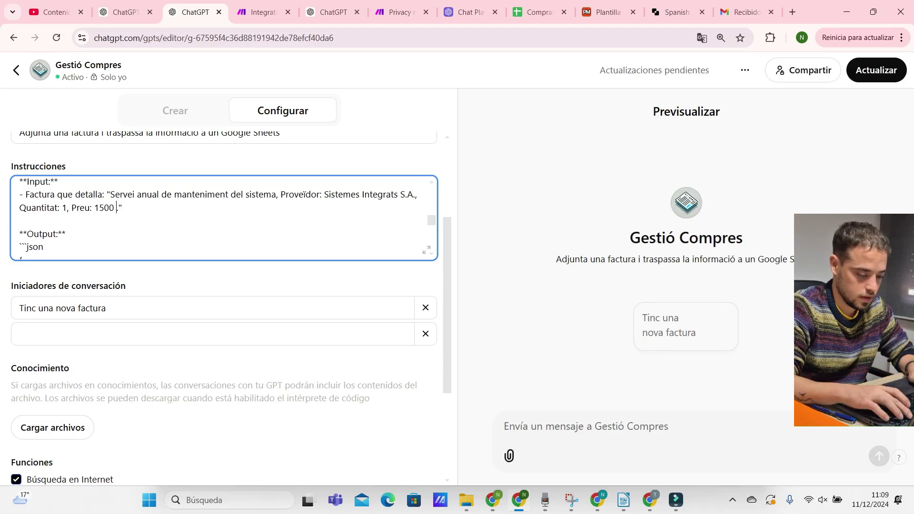
{"action": "key", "text": "BackSpace"}
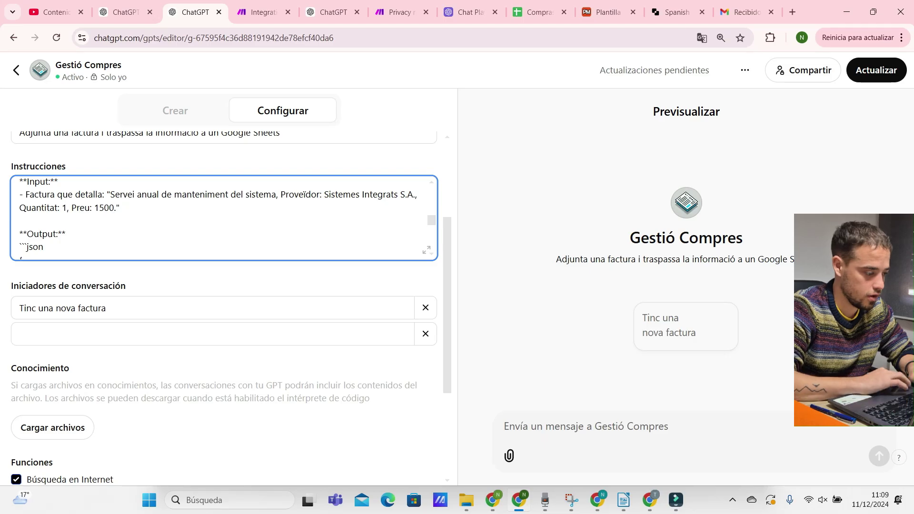
{"action": "scroll", "coordinate": [224, 218], "scroll_direction": "down", "scroll_amount": 3}
{"action": "left_click", "coordinate": [79, 214]}
{"action": "key", "text": "Delete"}
{"action": "key", "text": "Delete"}
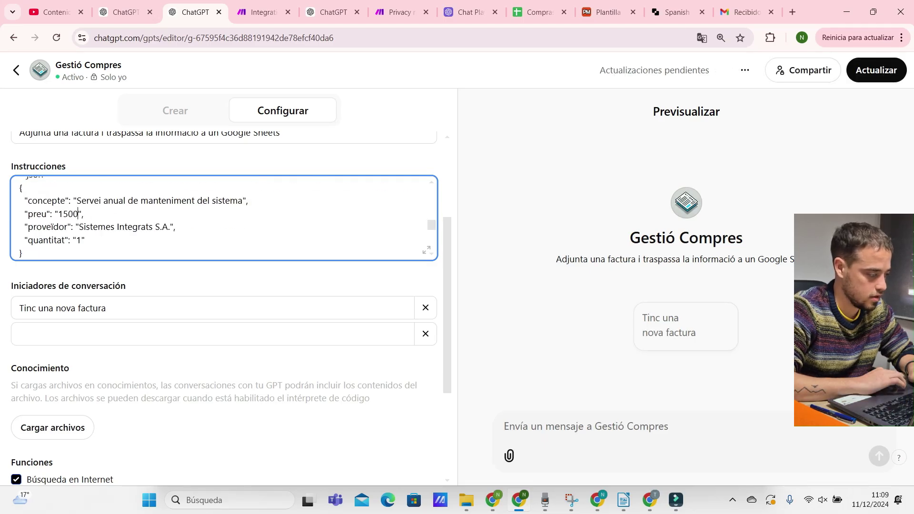
Strip the euro signs from the price formats in the Notes and keep only "1500" as the format example.
{"action": "scroll", "coordinate": [164, 224], "scroll_direction": "down", "scroll_amount": 3}
{"action": "right_click", "coordinate": [163, 244]}
{"action": "key", "text": "Escape"}
{"action": "scroll", "coordinate": [163, 223], "scroll_direction": "down", "scroll_amount": 2}
{"action": "left_click_drag", "start_coordinate": [73, 214], "coordinate": [131, 214]}
{"action": "key", "text": "BackSpace"}
{"action": "scroll", "coordinate": [223, 218], "scroll_direction": "down", "scroll_amount": 3}
{"action": "left_click", "coordinate": [58, 221]}
{"action": "key", "text": "Delete"}
{"action": "key", "text": "Delete"}
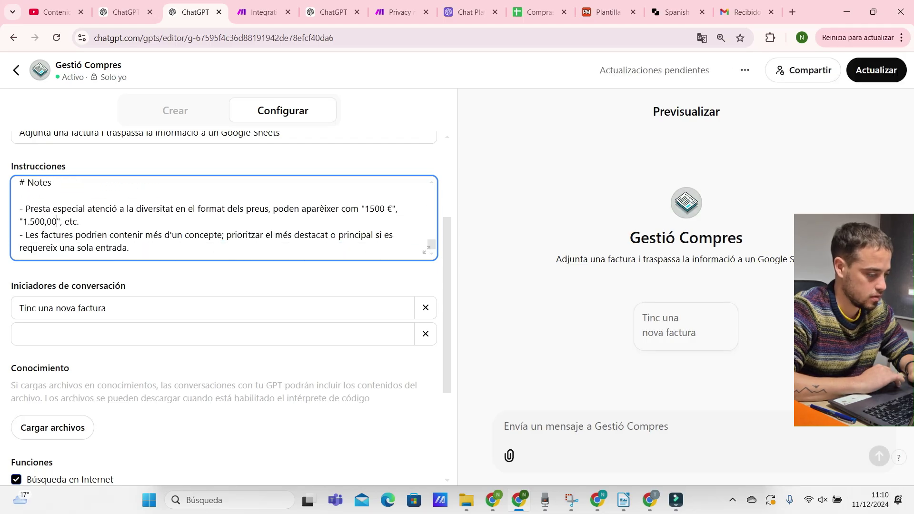
{"action": "left_click", "coordinate": [386, 209]}
{"action": "key", "text": "Delete"}
{"action": "key", "text": "Delete"}
{"action": "left_click_drag", "start_coordinate": [20, 221], "coordinate": [79, 221]}
{"action": "key", "text": "BackSpace"}
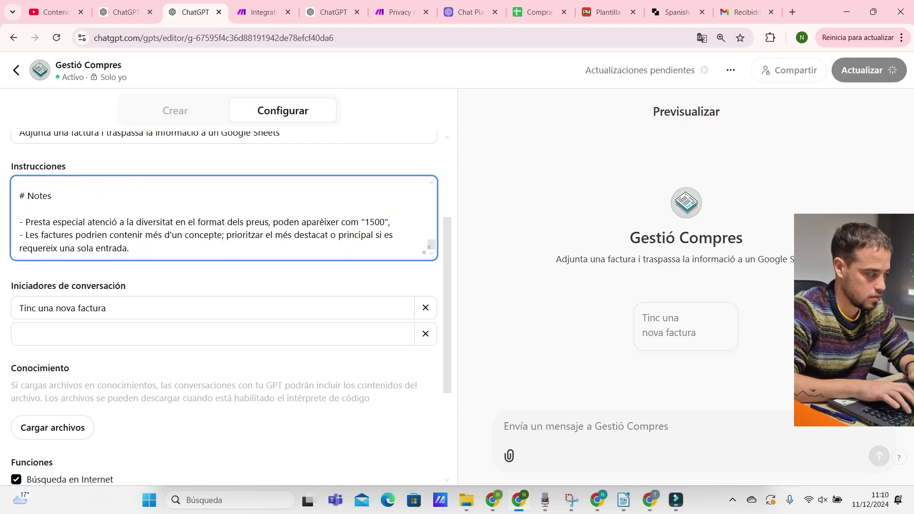
End the price-format note with a period and add the bullet "- El preu i la quantitat han d'estar en format numèric".
{"action": "key", "text": "BackSpace"}
{"action": "type", "text": "."}
{"action": "key", "text": "Return"}
{"action": "type", "text": "- El preu i la quantitat han d'estar en f"}
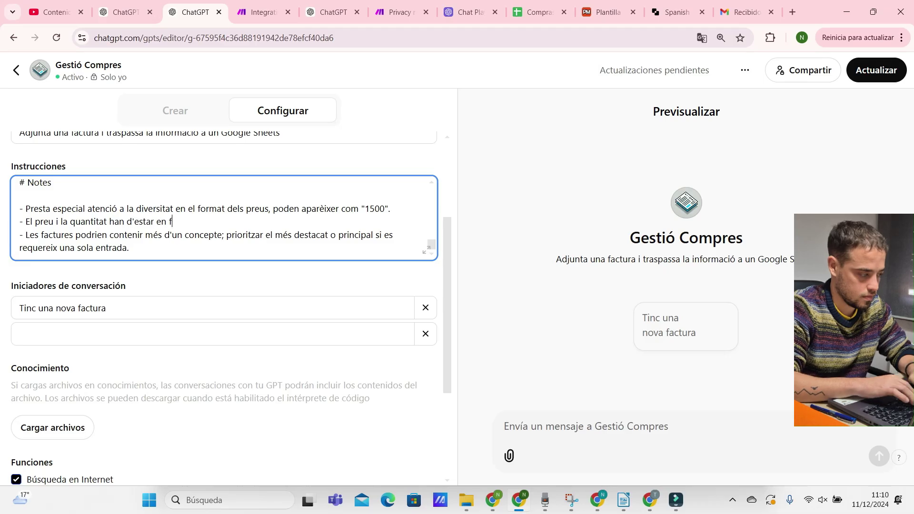
{"action": "type", "text": "ormat numèric"}
Add the number-format wording "en format número" elsewhere in the instructions and update the GPT.
{"action": "scroll", "coordinate": [224, 238], "scroll_direction": "up", "scroll_amount": 5}
{"action": "scroll", "coordinate": [224, 257], "scroll_direction": "down", "scroll_amount": 3}
{"action": "left_click", "coordinate": [81, 250]}
{"action": "type", "text": "en format"}
{"action": "double_click", "coordinate": [91, 277]}
{"action": "key", "text": "BackSpace"}
{"action": "left_click", "coordinate": [121, 277]}
{"action": "type", "text": "en format número"}
{"action": "scroll", "coordinate": [120, 277], "scroll_direction": "up", "scroll_amount": 3}
{"action": "scroll", "coordinate": [223, 257], "scroll_direction": "up", "scroll_amount": 5}
{"action": "scroll", "coordinate": [224, 257], "scroll_direction": "down", "scroll_amount": 3}
{"action": "scroll", "coordinate": [224, 257], "scroll_direction": "up", "scroll_amount": 4}
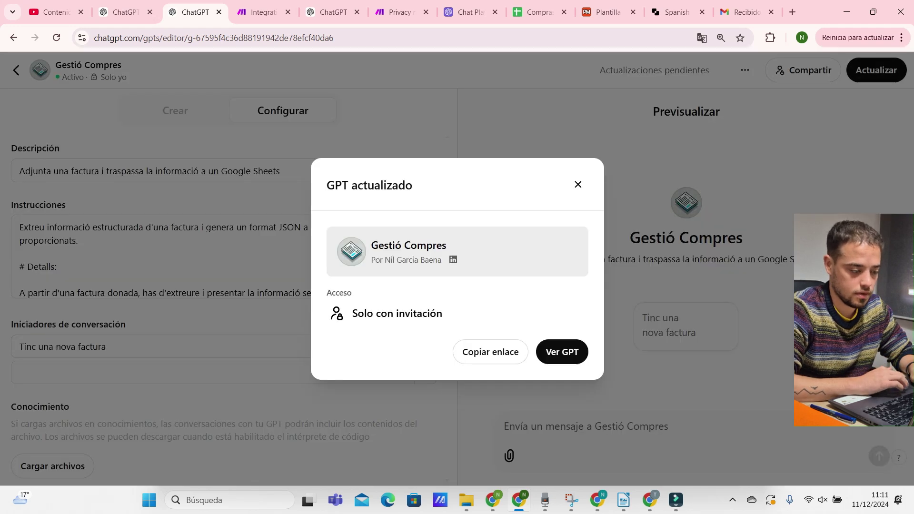
Open the updated Gestió Compres GPT and send it the recent invoice image "1" from the Descargas folder.
{"action": "left_click", "coordinate": [561, 351]}
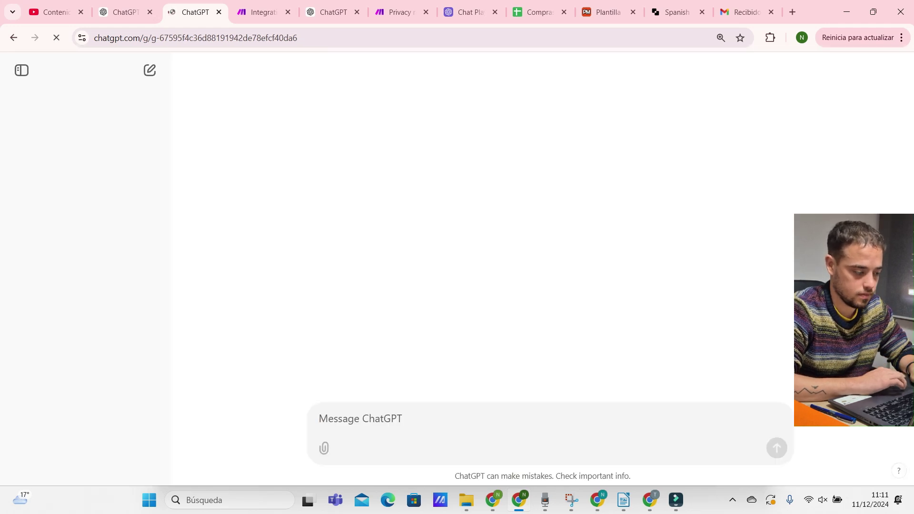
{"action": "left_click_drag", "start_coordinate": [173, 211], "coordinate": [360, 374]}
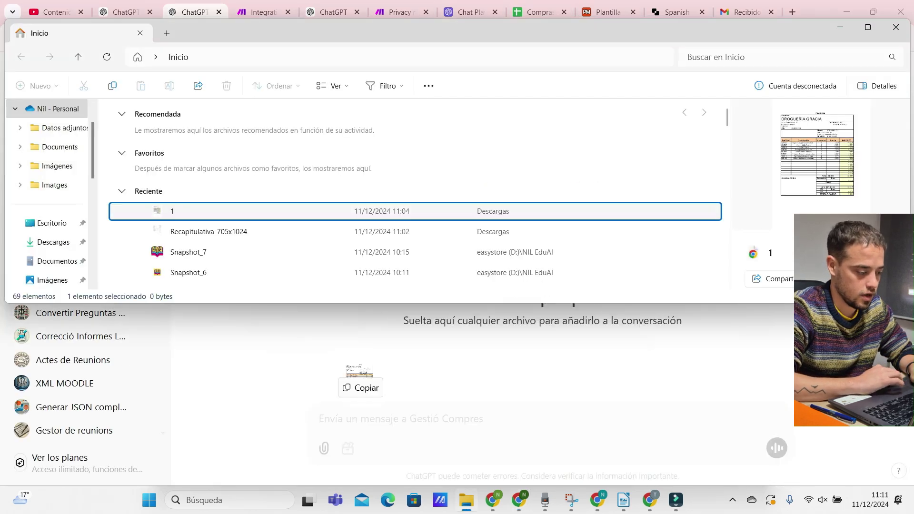
{"action": "key", "text": "Return"}
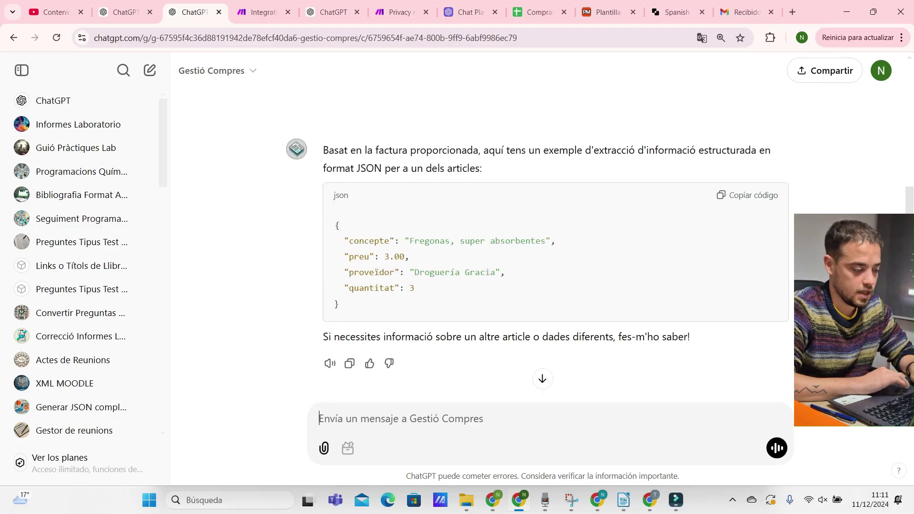
Check the format of the preu and quantitat values in the extracted JSON.
{"action": "double_click", "coordinate": [394, 257]}
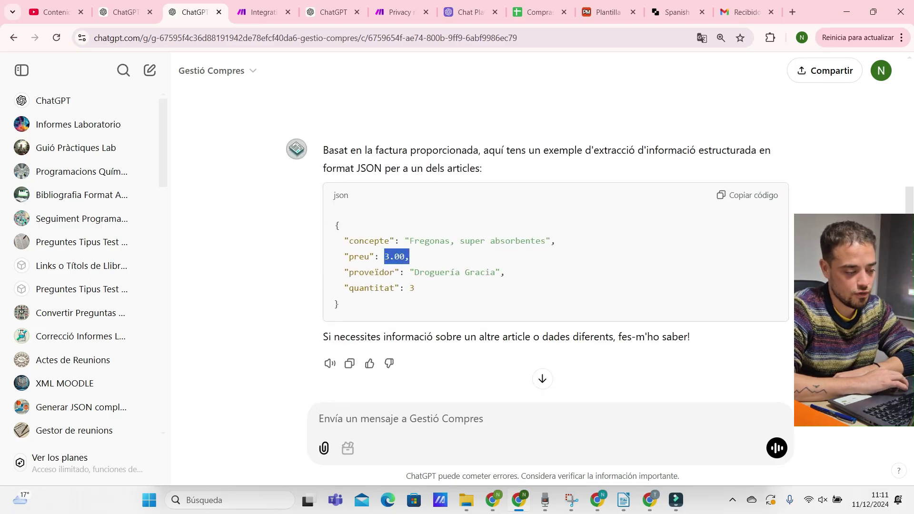
{"action": "left_click", "coordinate": [394, 238]}
{"action": "double_click", "coordinate": [411, 288]}
{"action": "left_click", "coordinate": [412, 289]}
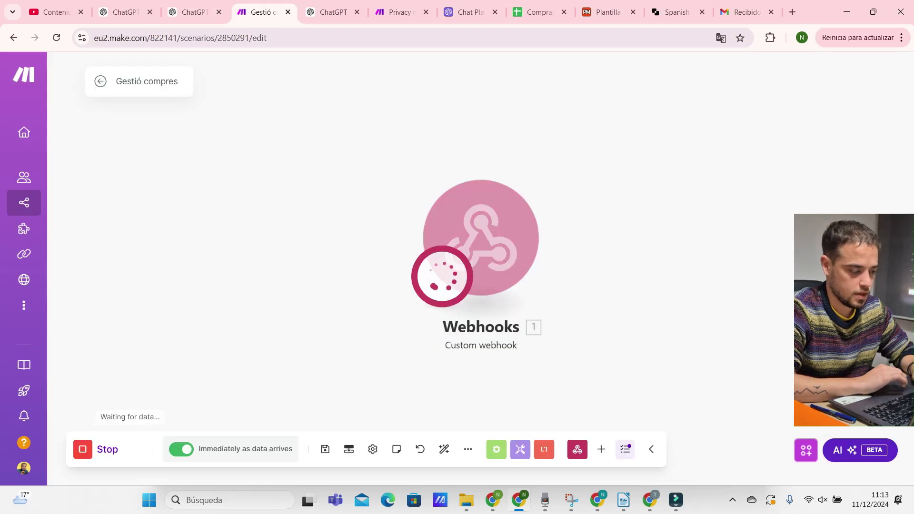
Return from Make to the Gestió Compres chat and send the message "torna a enviar la info".
{"action": "left_click", "coordinate": [195, 12]}
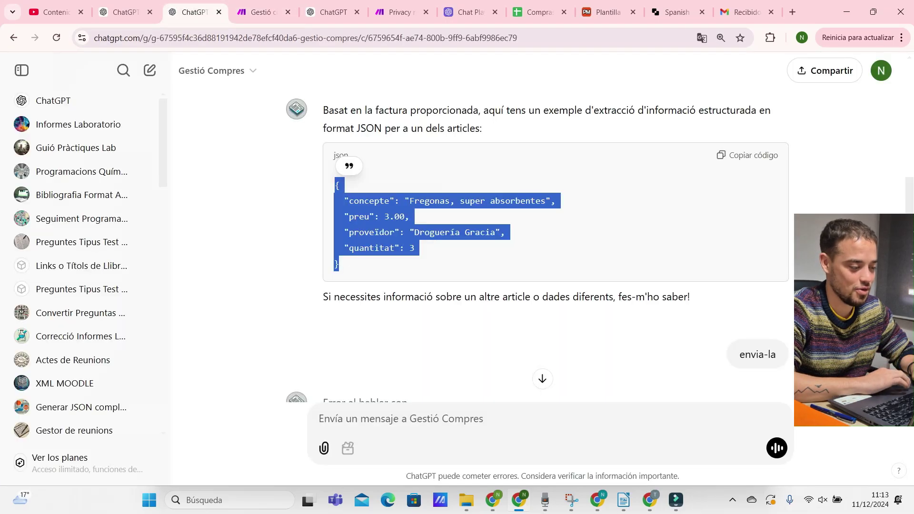
{"action": "scroll", "coordinate": [552, 238], "scroll_direction": "down", "scroll_amount": 3}
{"action": "type", "text": "t"}
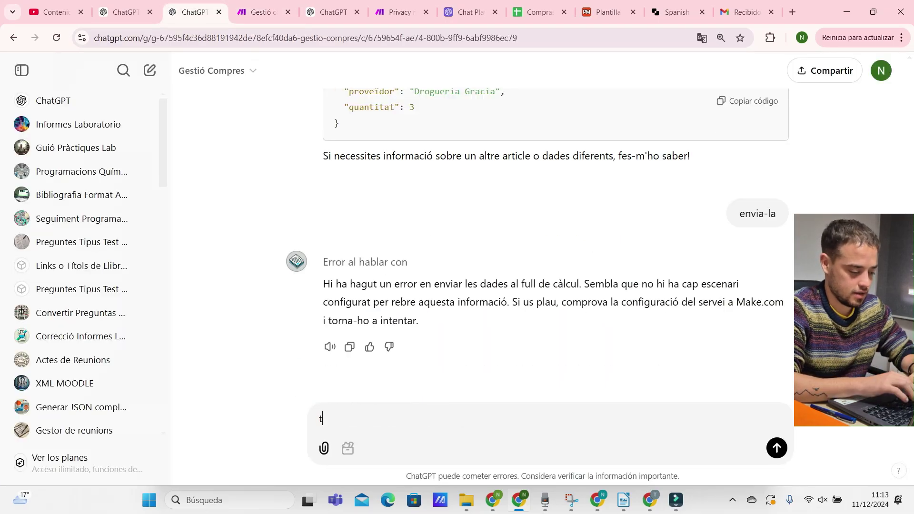
{"action": "type", "text": "orna a enviar la info"}
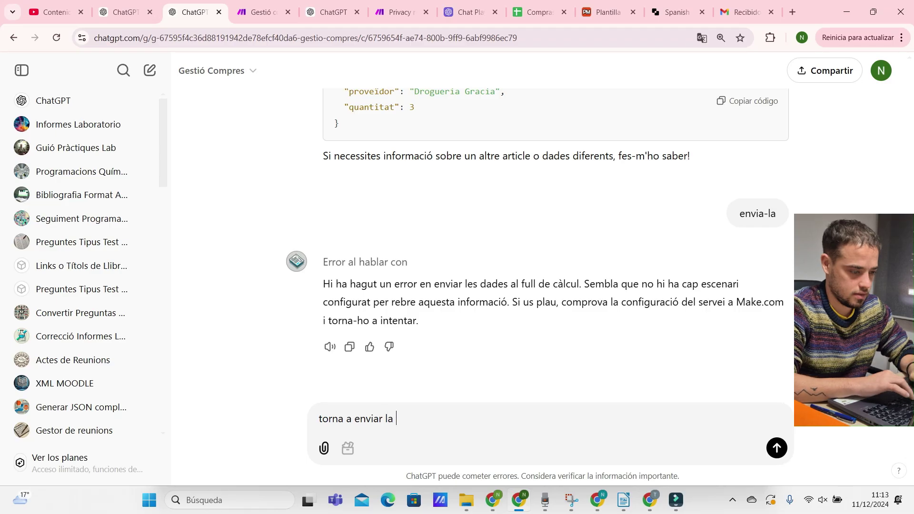
{"action": "key", "text": "Return"}
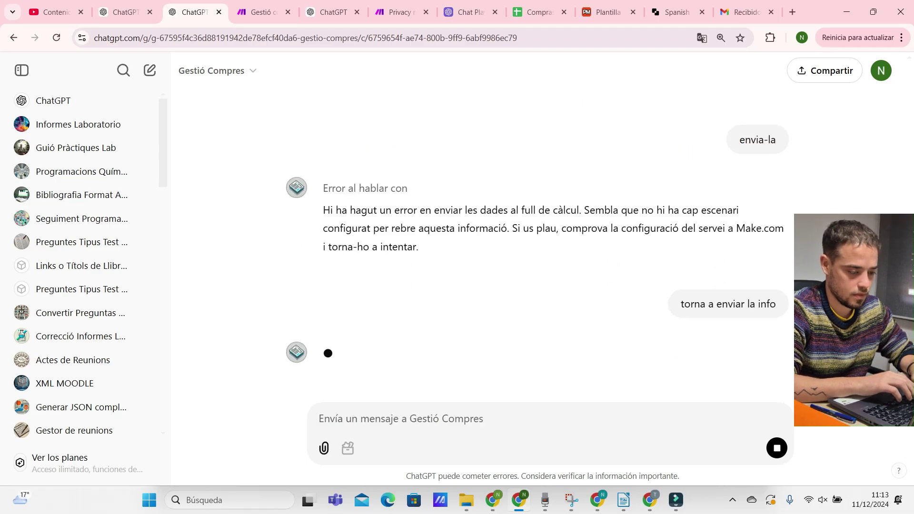
In Make, add a Google Sheets Add a Row module after the webhook and point it to the Compras spreadsheet's Decembre sheet.
{"action": "key", "text": "ctrl+Tab"}
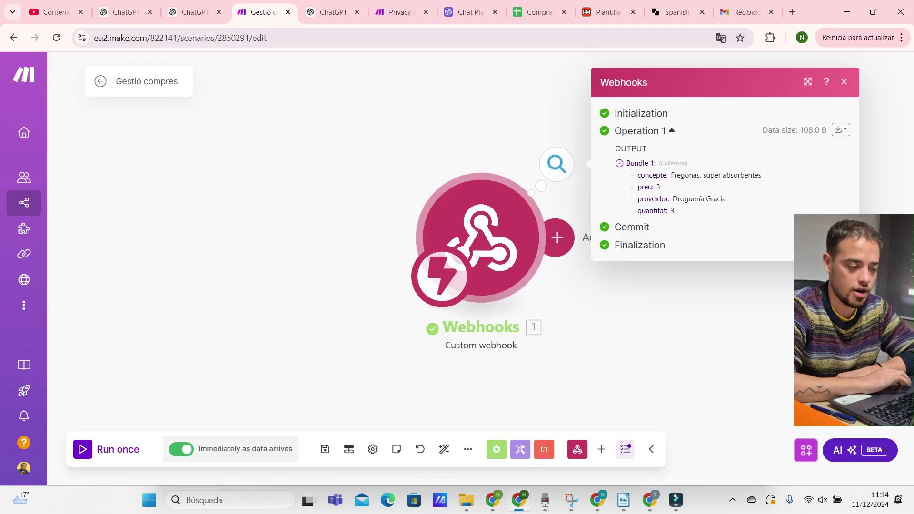
{"action": "left_click", "coordinate": [554, 237]}
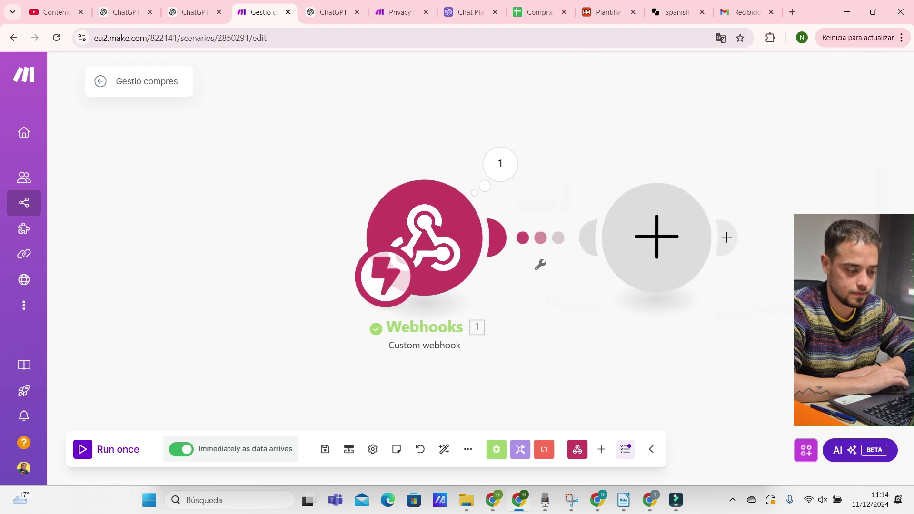
{"action": "left_click", "coordinate": [393, 200]}
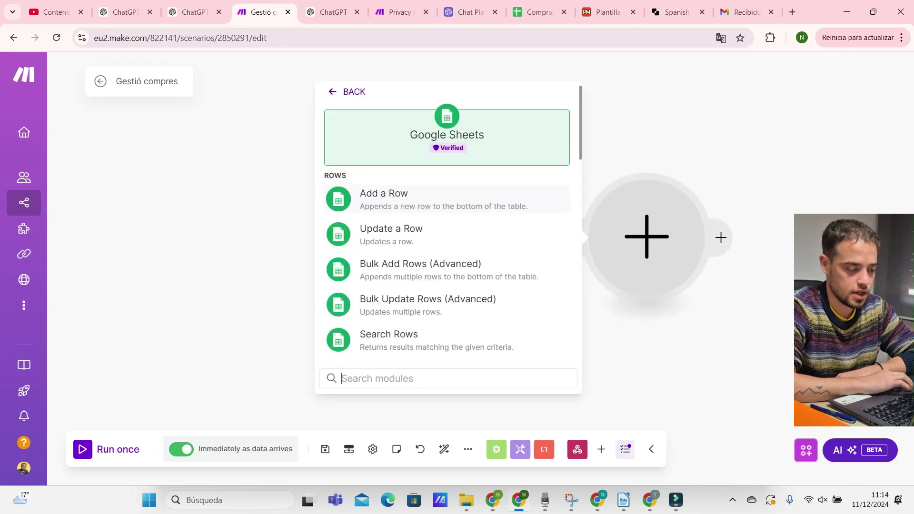
{"action": "scroll", "coordinate": [447, 228], "scroll_direction": "down", "scroll_amount": 5}
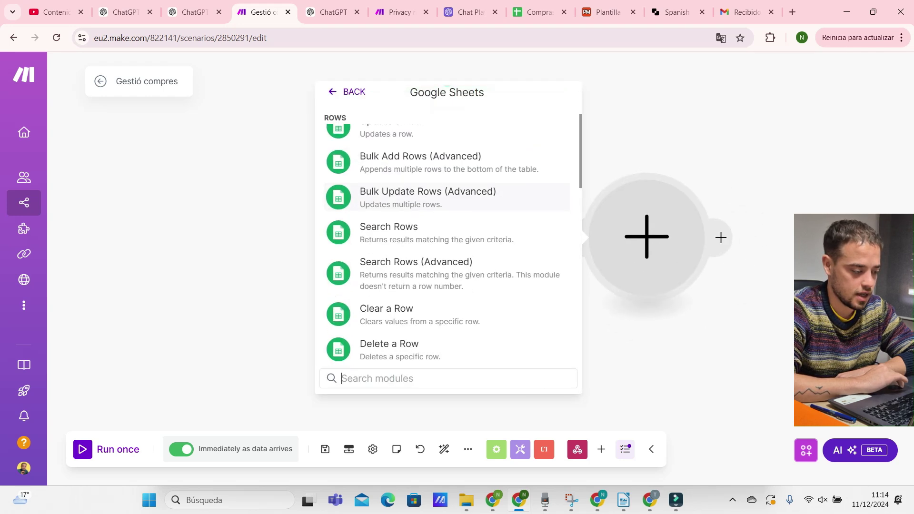
{"action": "scroll", "coordinate": [448, 229], "scroll_direction": "up", "scroll_amount": 5}
{"action": "left_click", "coordinate": [396, 190]}
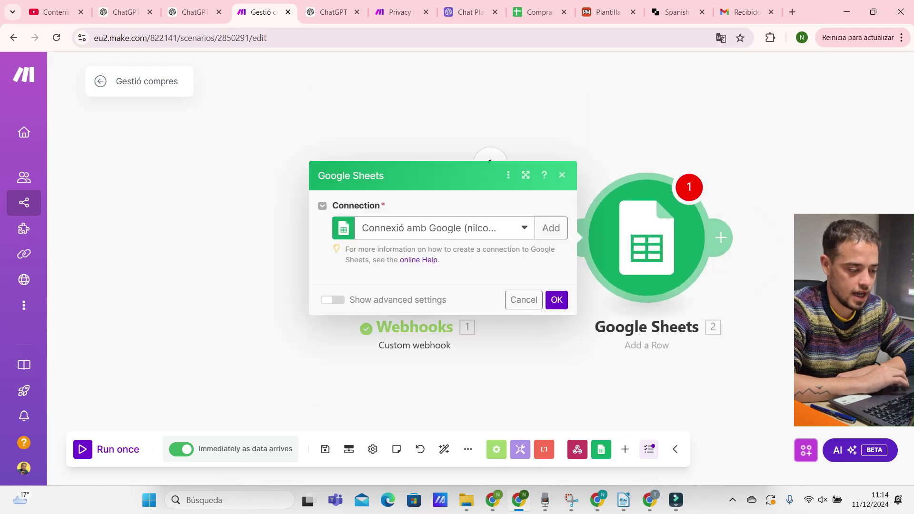
{"action": "left_click", "coordinate": [386, 298]}
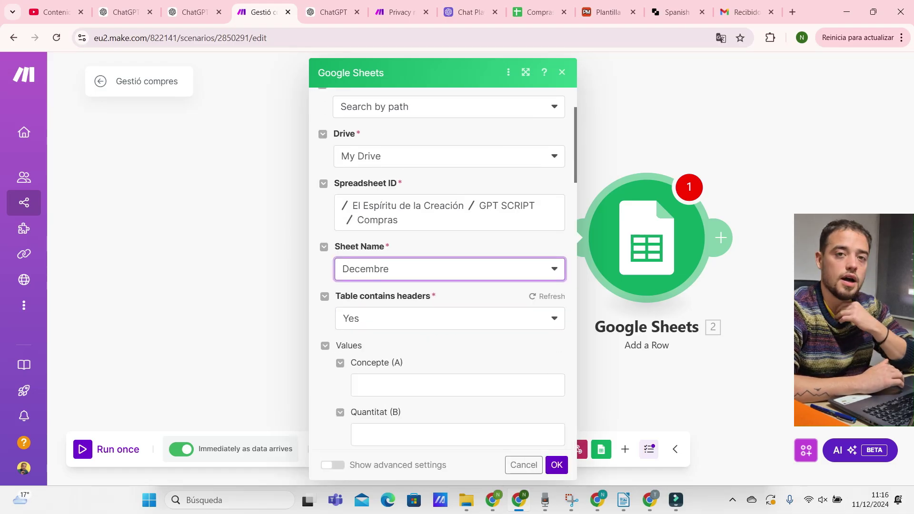
Map the webhook's concepte value to column Concepte (A) and its quantitat value to Quantitat (B).
{"action": "scroll", "coordinate": [443, 268], "scroll_direction": "down", "scroll_amount": 1}
{"action": "scroll", "coordinate": [442, 268], "scroll_direction": "down", "scroll_amount": 2}
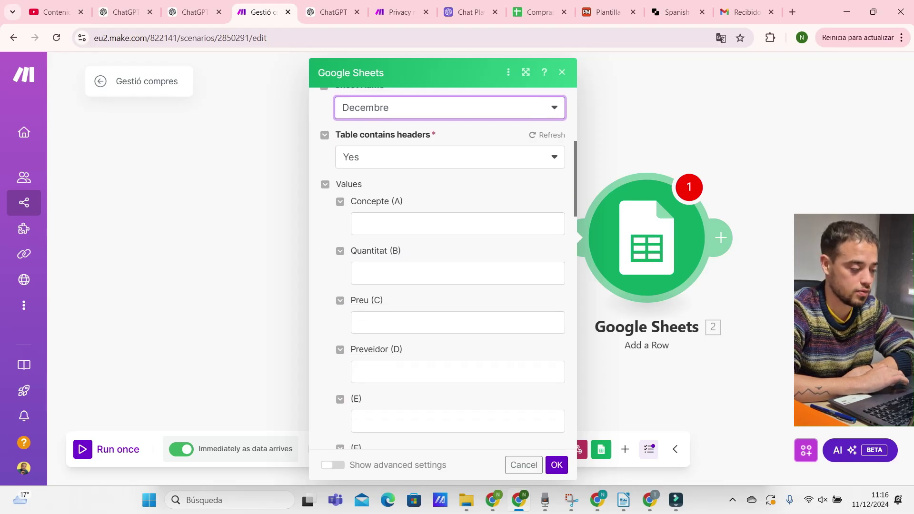
{"action": "left_click_drag", "start_coordinate": [357, 201], "coordinate": [394, 200]}
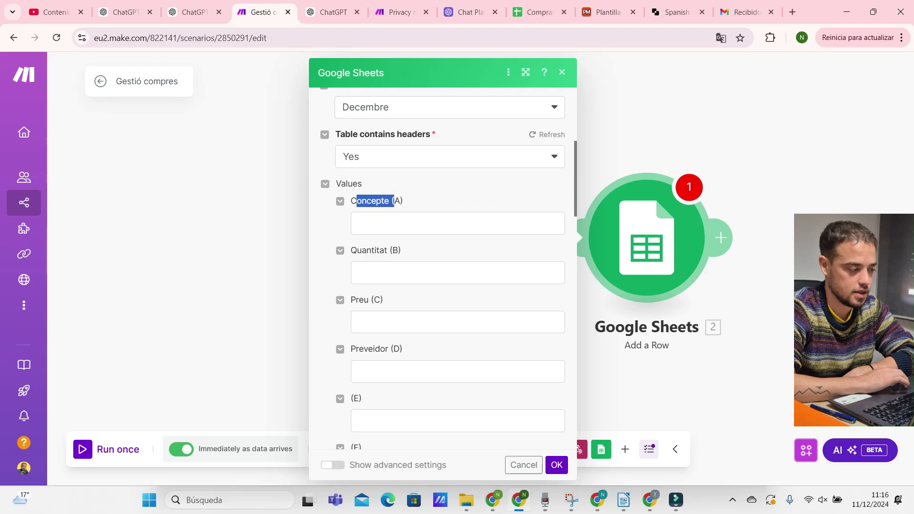
{"action": "left_click", "coordinate": [395, 223]}
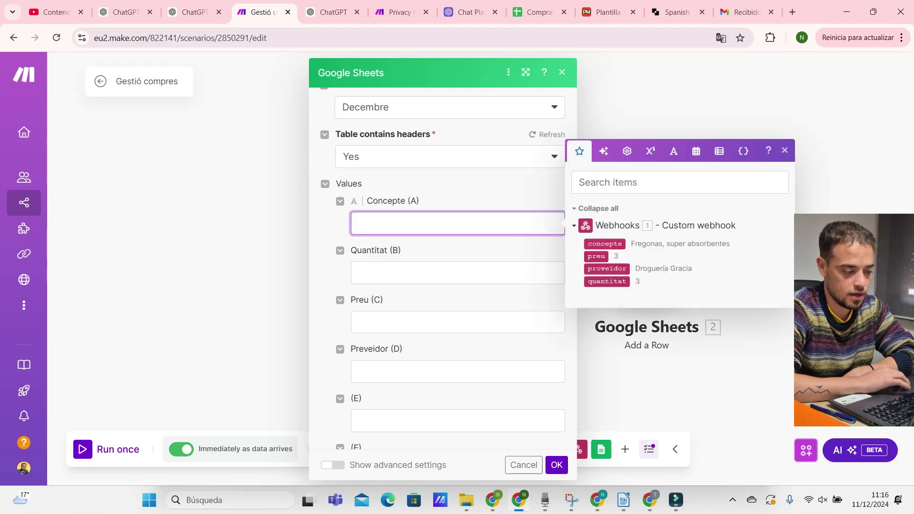
{"action": "left_click", "coordinate": [605, 244]}
{"action": "left_click", "coordinate": [476, 273]}
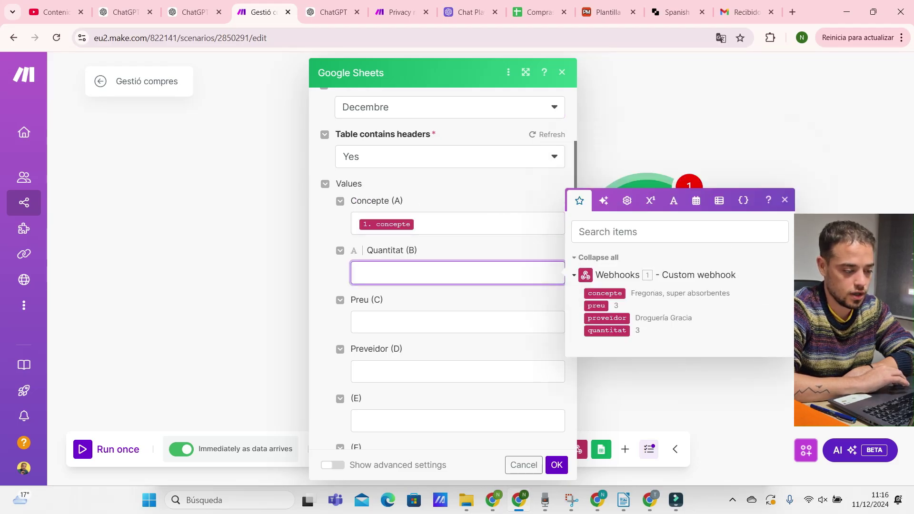
{"action": "left_click", "coordinate": [607, 330]}
Map the webhook's preu to Preu (C) and proveïdor to Preveidor (D), and accept the module settings.
{"action": "left_click", "coordinate": [476, 322]}
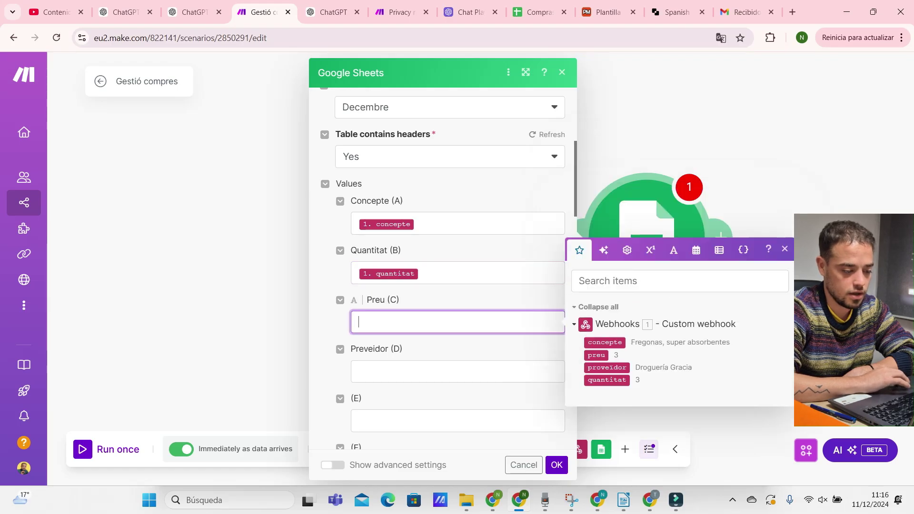
{"action": "left_click", "coordinate": [596, 354]}
{"action": "left_click", "coordinate": [466, 371]}
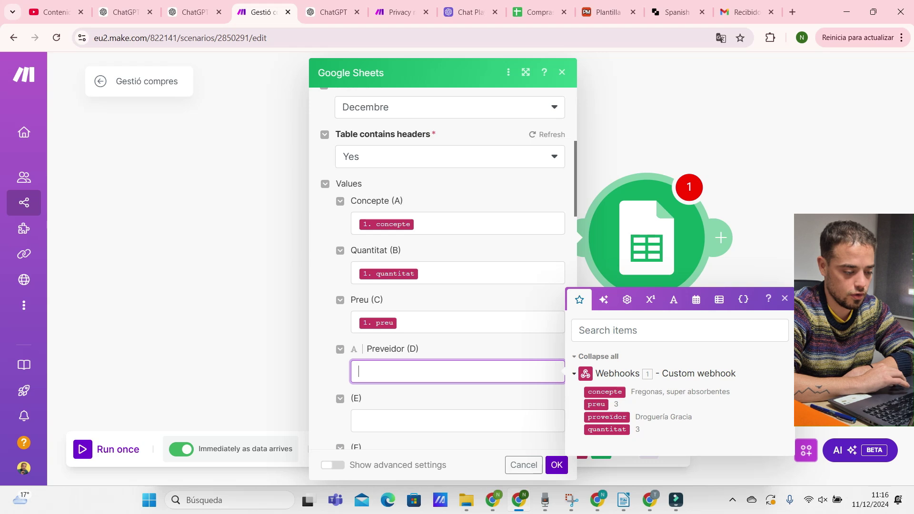
{"action": "left_click", "coordinate": [607, 417]}
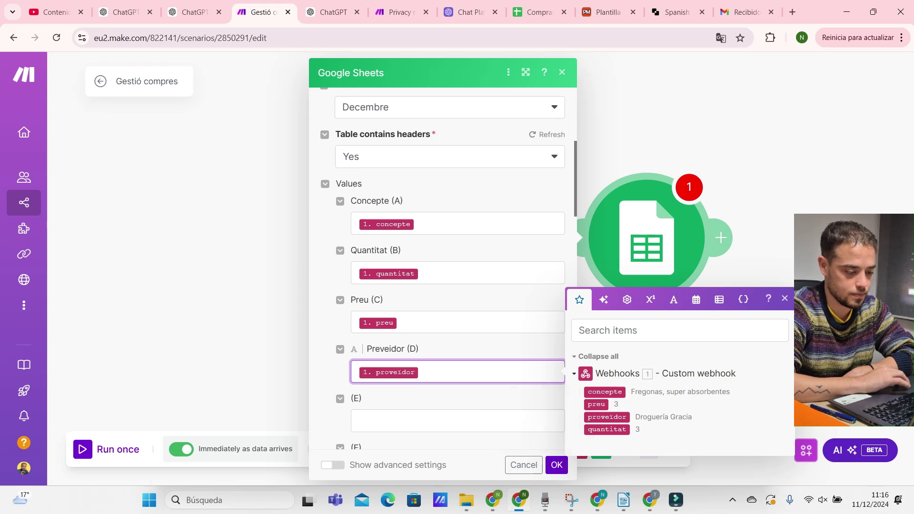
{"action": "scroll", "coordinate": [443, 266], "scroll_direction": "down", "scroll_amount": 3}
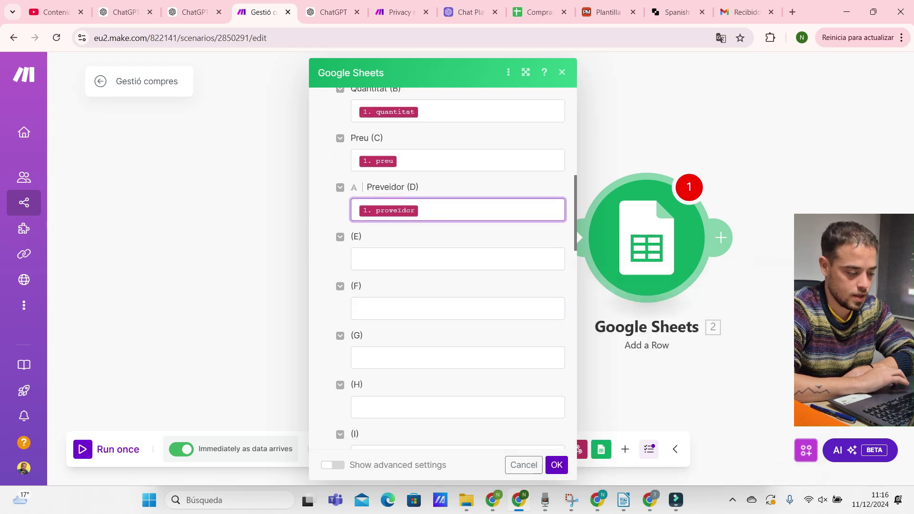
{"action": "left_click", "coordinate": [556, 465]}
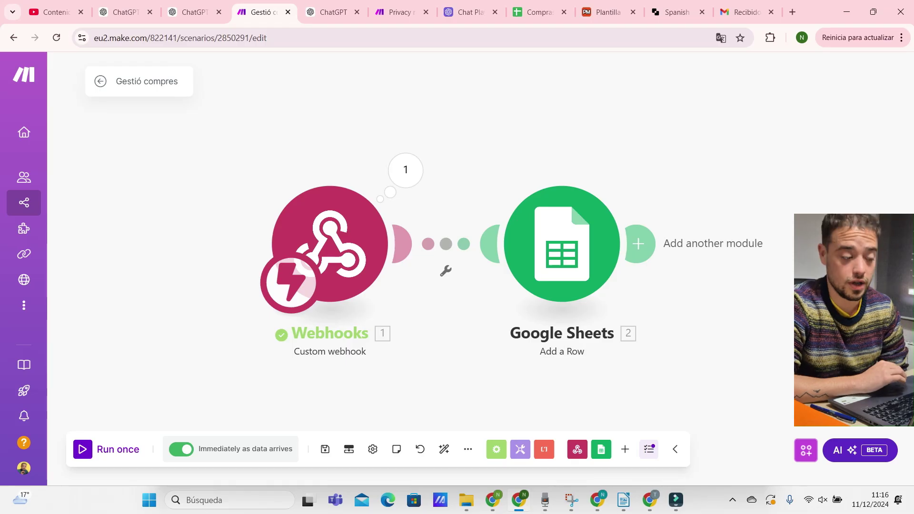
Run the Make scenario once and ask the Gestió Compres chat to send the information again.
{"action": "left_click", "coordinate": [82, 449]}
{"action": "left_click", "coordinate": [193, 12]}
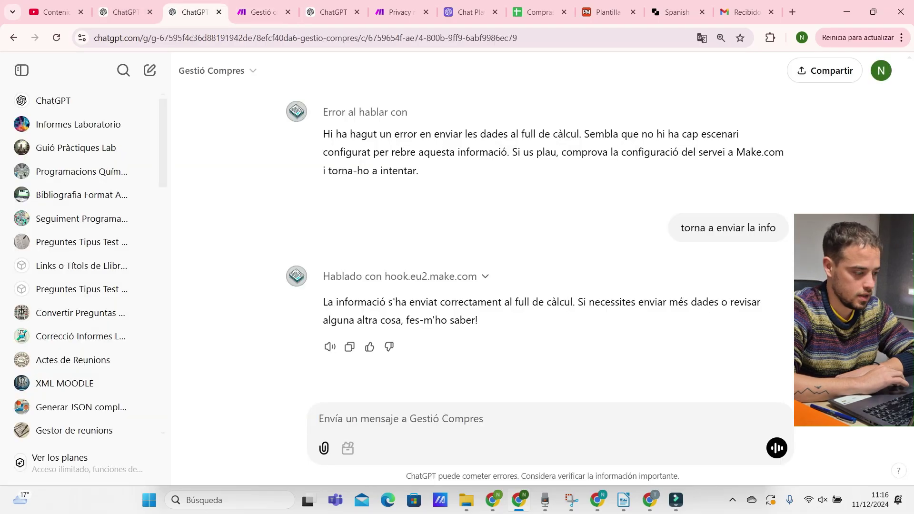
{"action": "type", "text": "torna a envia"}
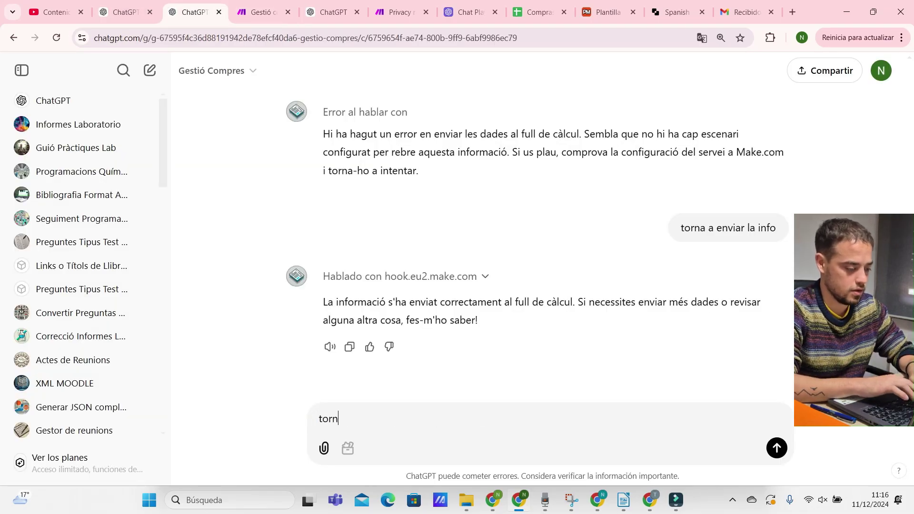
{"action": "type", "text": "r la i"}
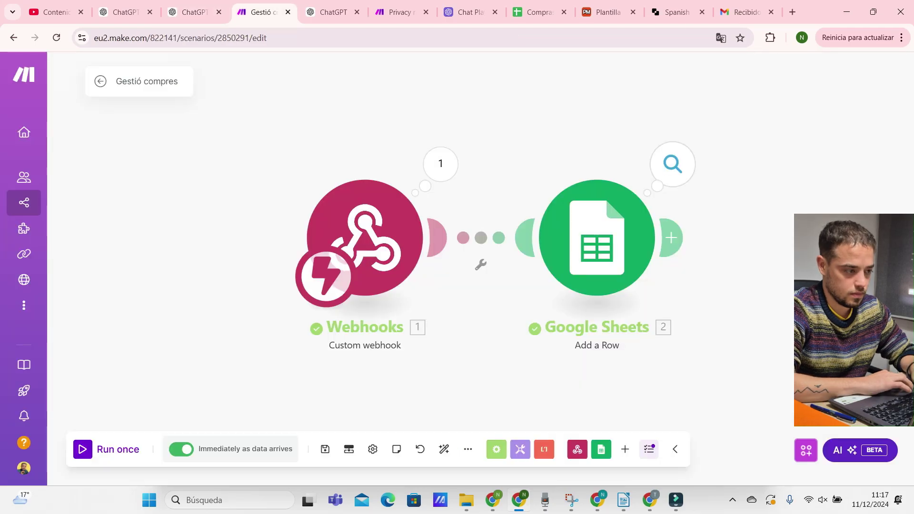
Open the Compras spreadsheet and remove the yellow fill from cells A2:D4 on the Decembre sheet.
{"action": "left_click", "coordinate": [538, 12]}
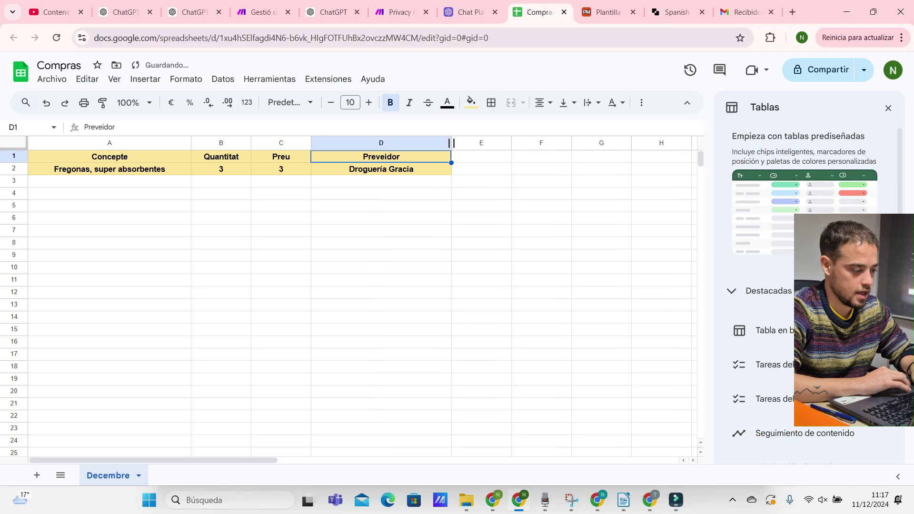
{"action": "left_click", "coordinate": [281, 267]}
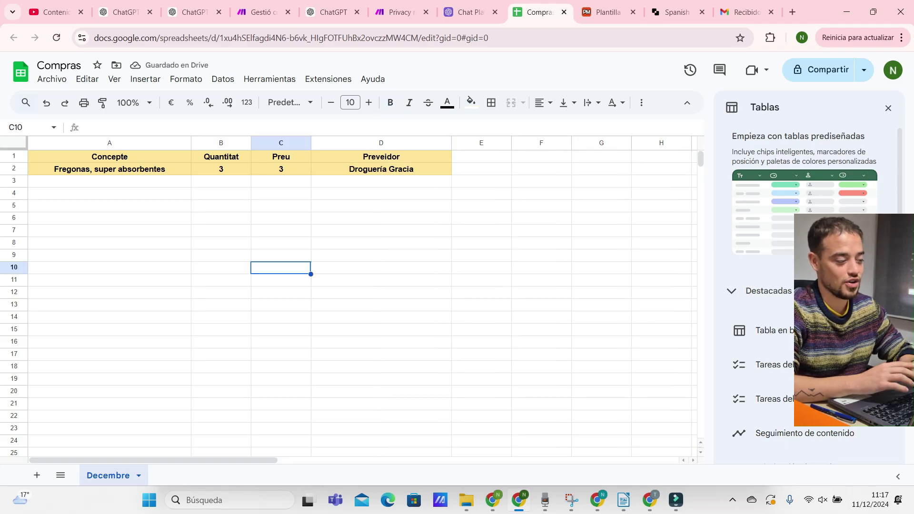
{"action": "left_click_drag", "start_coordinate": [110, 169], "coordinate": [383, 193]}
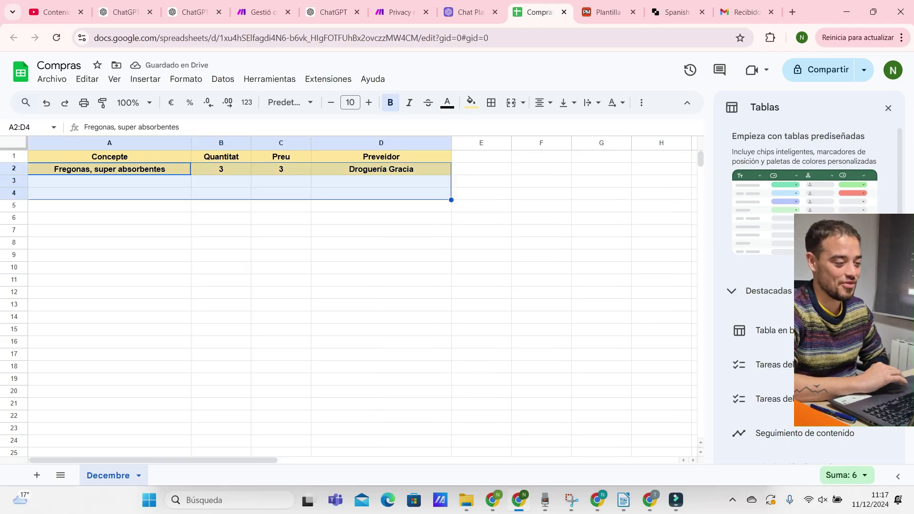
{"action": "left_click", "coordinate": [470, 102]}
{"action": "left_click", "coordinate": [500, 126]}
{"action": "left_click", "coordinate": [381, 243]}
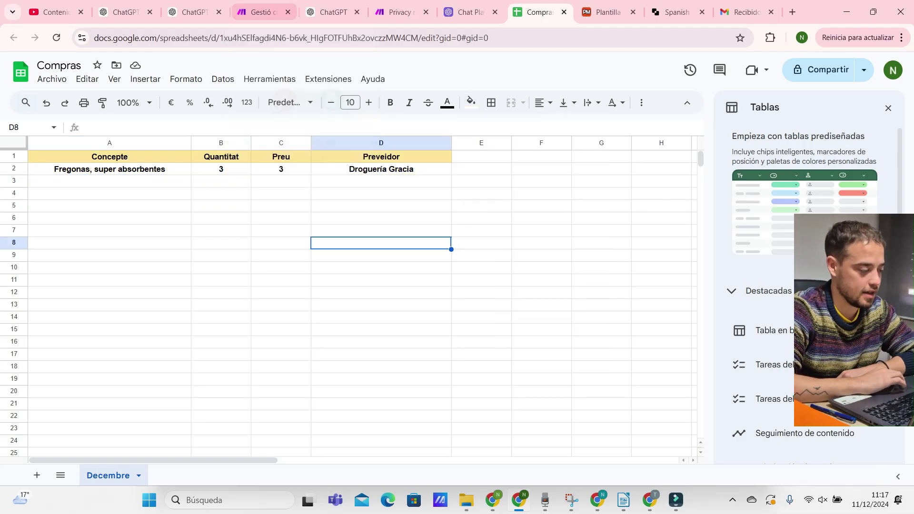
Find the Holded sample invoice in the image results for factura productos quimicos and save it to Descargas as JPEG ticket-680x1024.
{"action": "left_click", "coordinate": [332, 12]}
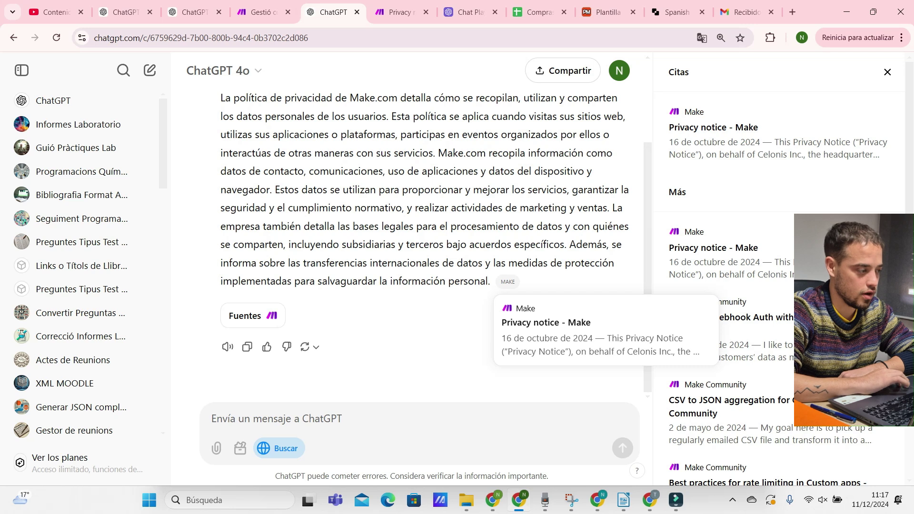
{"action": "left_click", "coordinate": [189, 12]}
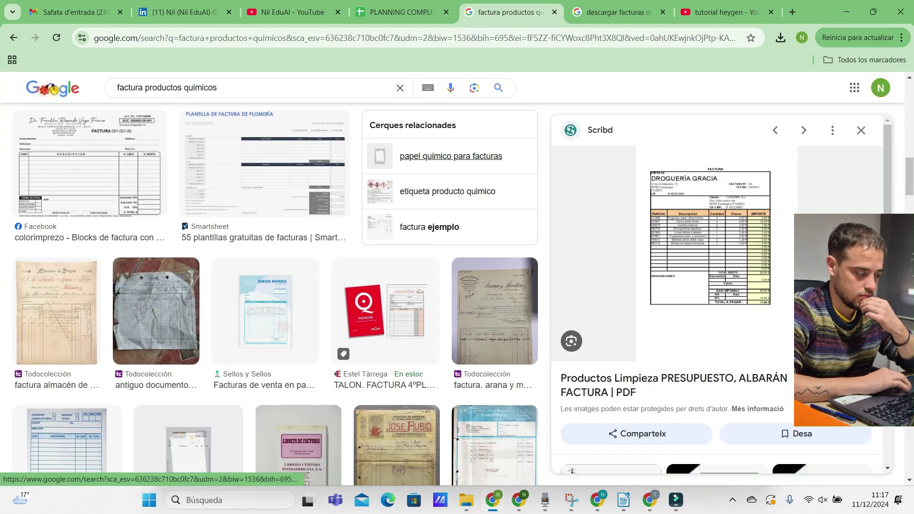
{"action": "scroll", "coordinate": [343, 260], "scroll_direction": "down", "scroll_amount": 15}
{"action": "scroll", "coordinate": [330, 371], "scroll_direction": "down", "scroll_amount": 10}
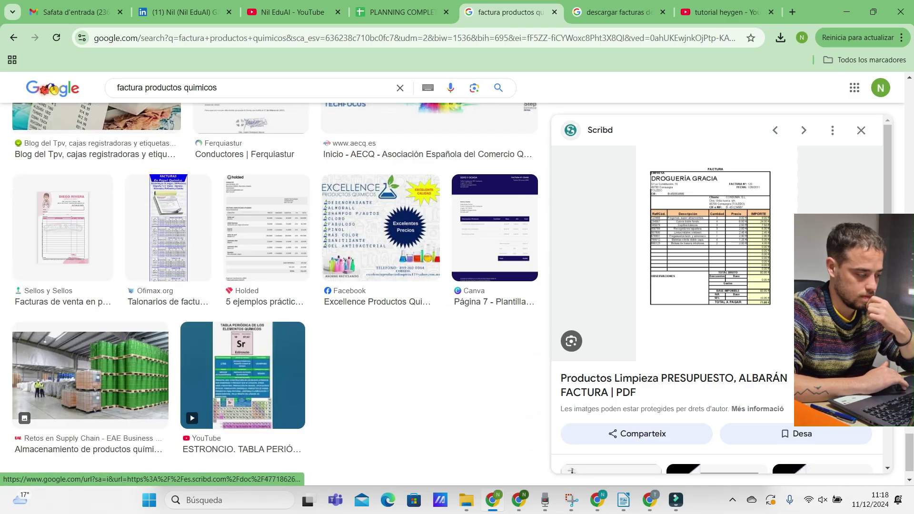
{"action": "left_click", "coordinate": [265, 229]}
{"action": "scroll", "coordinate": [711, 233], "scroll_direction": "up", "scroll_amount": 5}
{"action": "scroll", "coordinate": [711, 233], "scroll_direction": "down", "scroll_amount": 4}
{"action": "right_click", "coordinate": [653, 230]}
{"action": "left_click", "coordinate": [719, 409]}
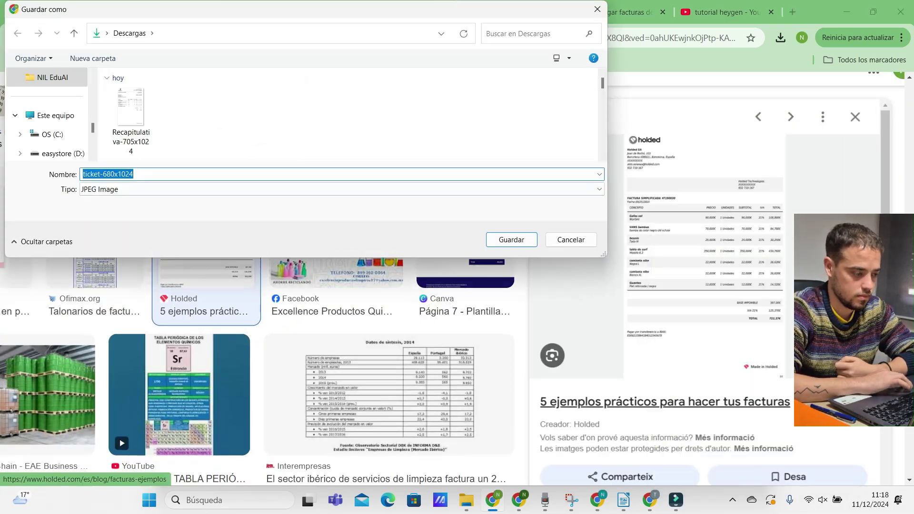
{"action": "key", "text": "Return"}
Submit the Holded invoice image to the Gestió Compres chat and check the extracted preu value.
{"action": "left_click", "coordinate": [592, 438]}
{"action": "key", "text": "ctrl+v"}
{"action": "key", "text": "Return"}
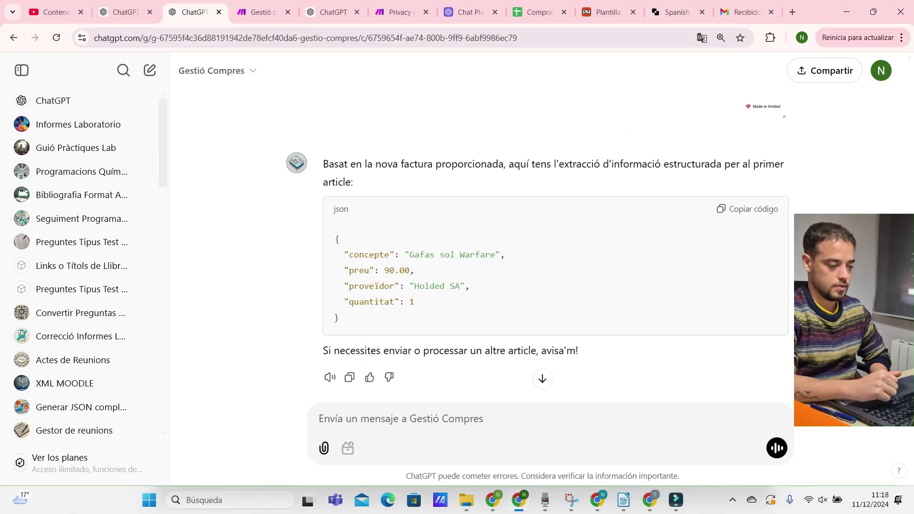
{"action": "left_click_drag", "start_coordinate": [384, 270], "coordinate": [404, 270]}
{"action": "left_click", "coordinate": [408, 279]}
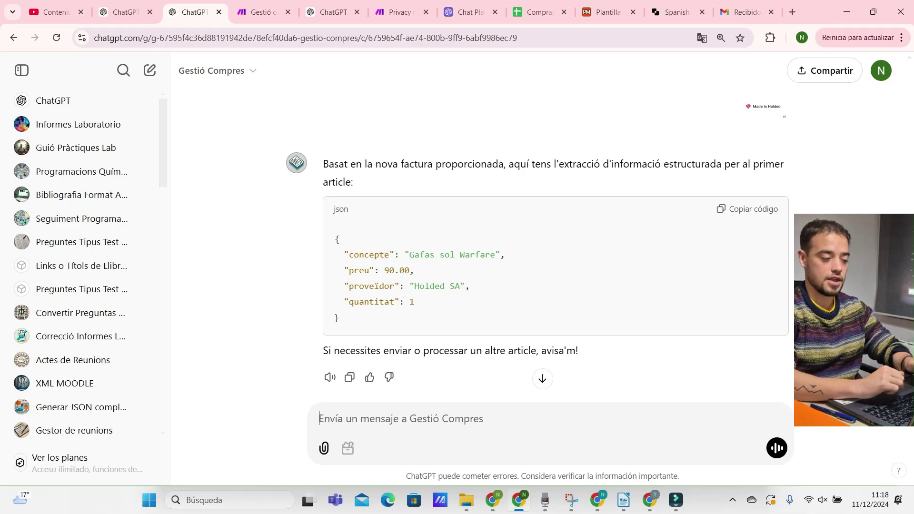
Tell the Gestió Compres chat "envia" to send the extracted data, and check the Compras spreadsheet for the new row.
{"action": "type", "text": "envia"}
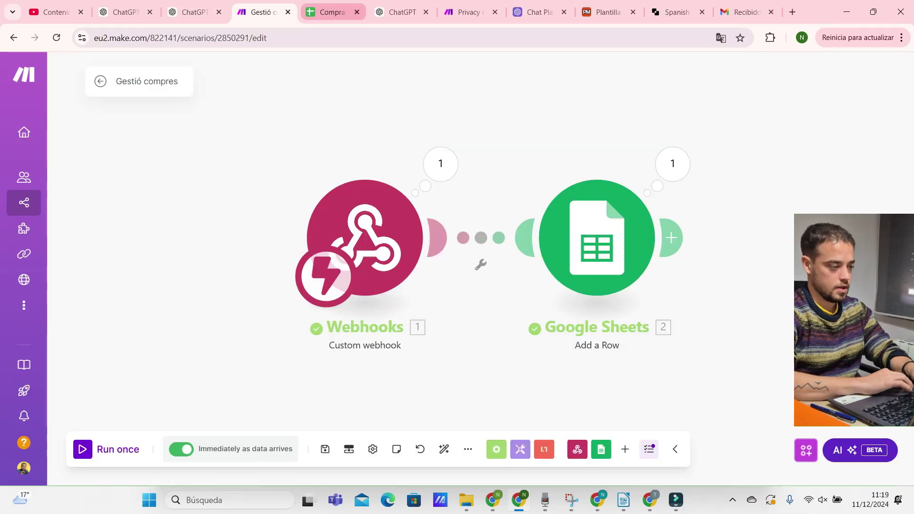
{"action": "key", "text": "ctrl+Tab"}
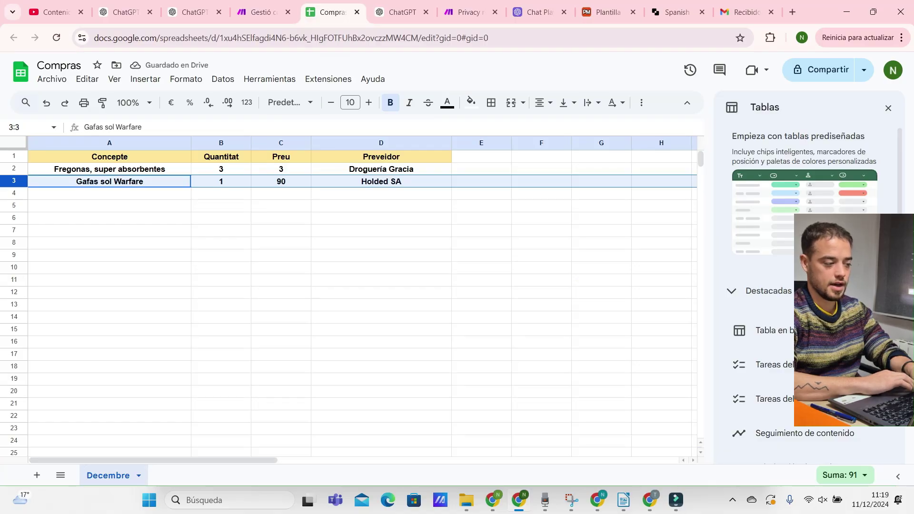
{"action": "left_click", "coordinate": [110, 243]}
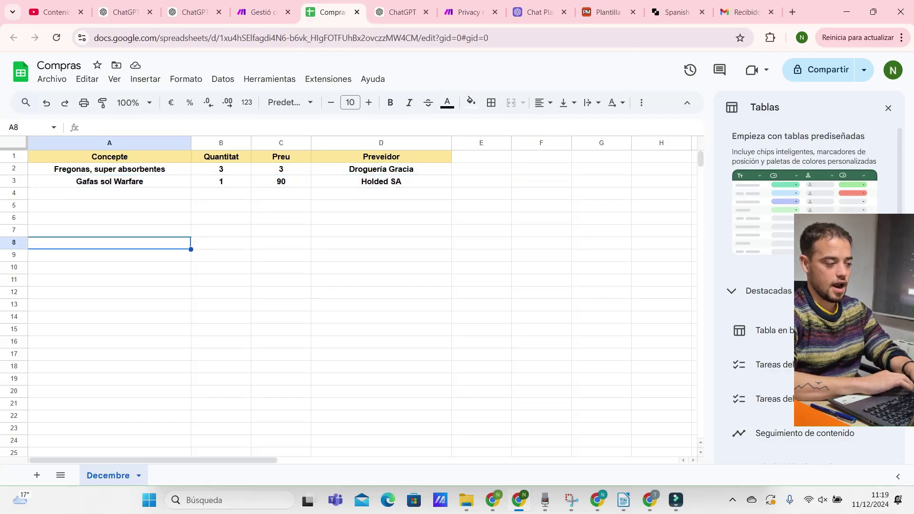